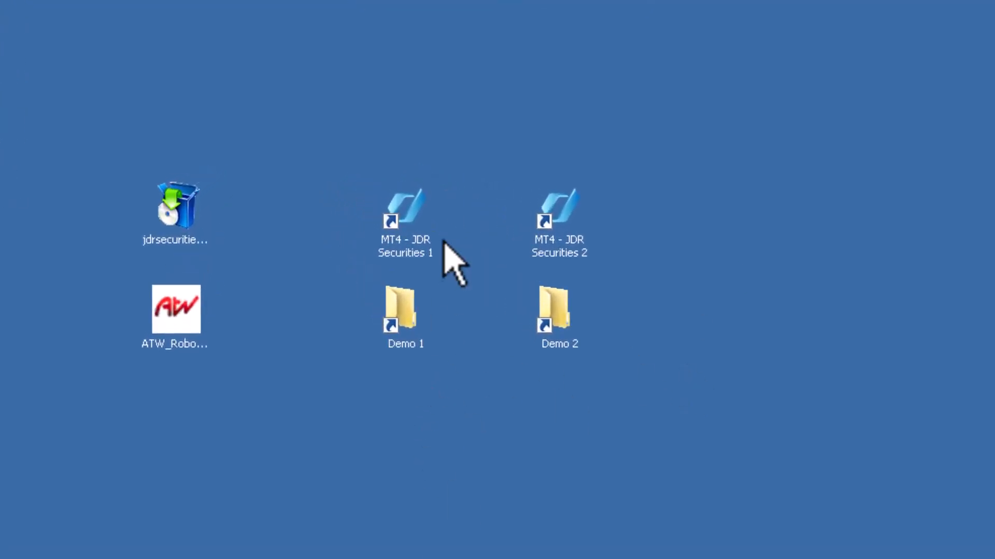
Step: Launch the MT4 - JDR Securities 1 terminal from the desktop and show its open trades list
click(415, 220)
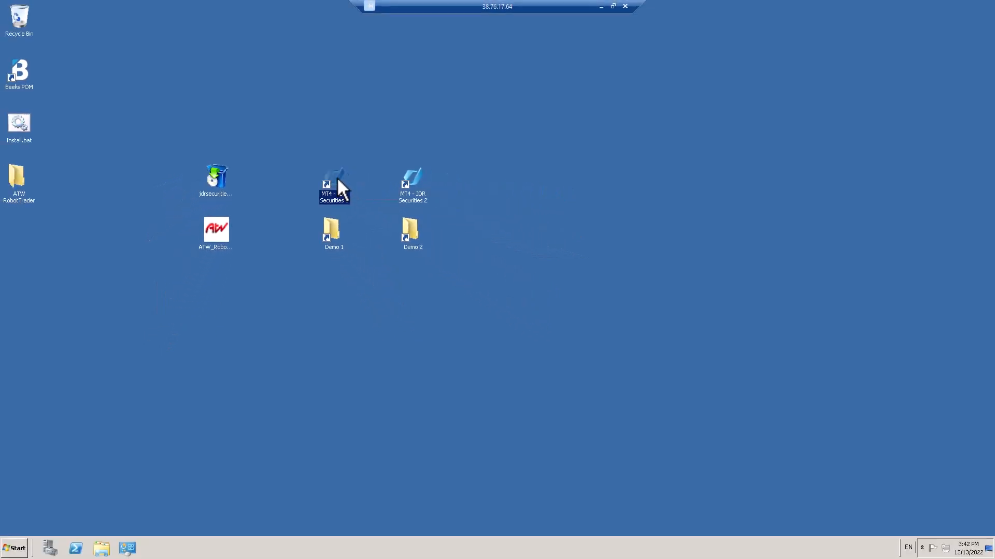
double_click(338, 180)
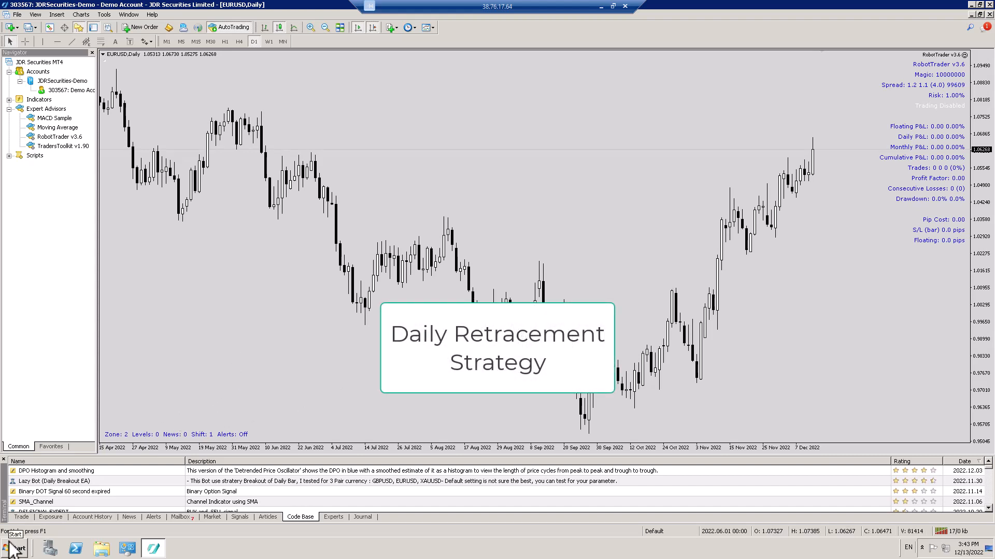
click(22, 518)
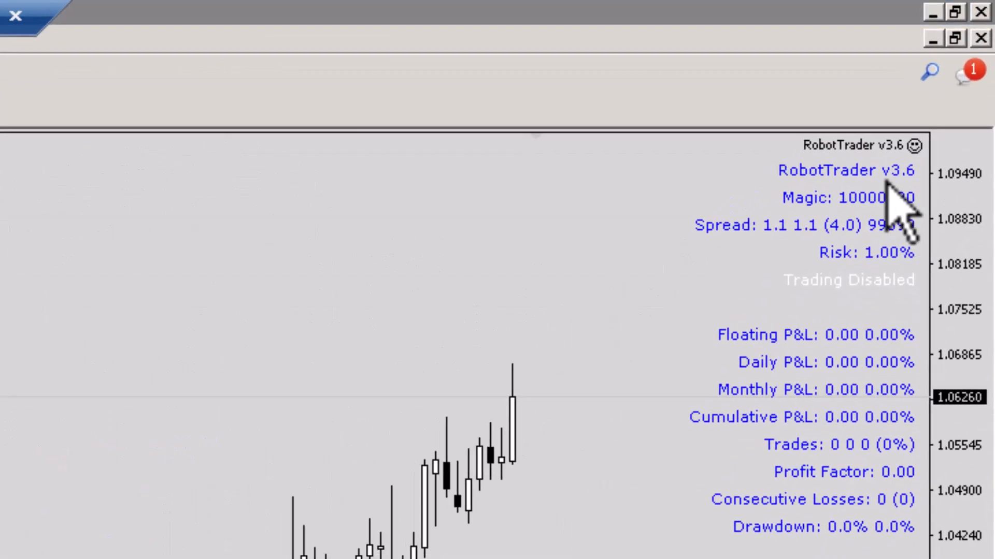
Step: Open the input parameters of the RobotTrader v3.6 expert on the EURUSD daily chart and enlarge the dialog to show more variables
key(F7)
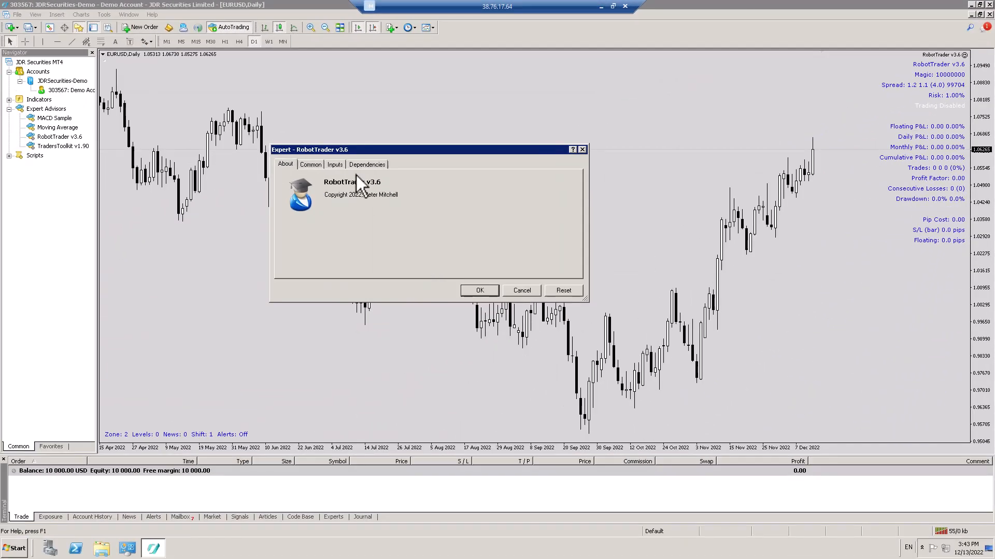
click(337, 164)
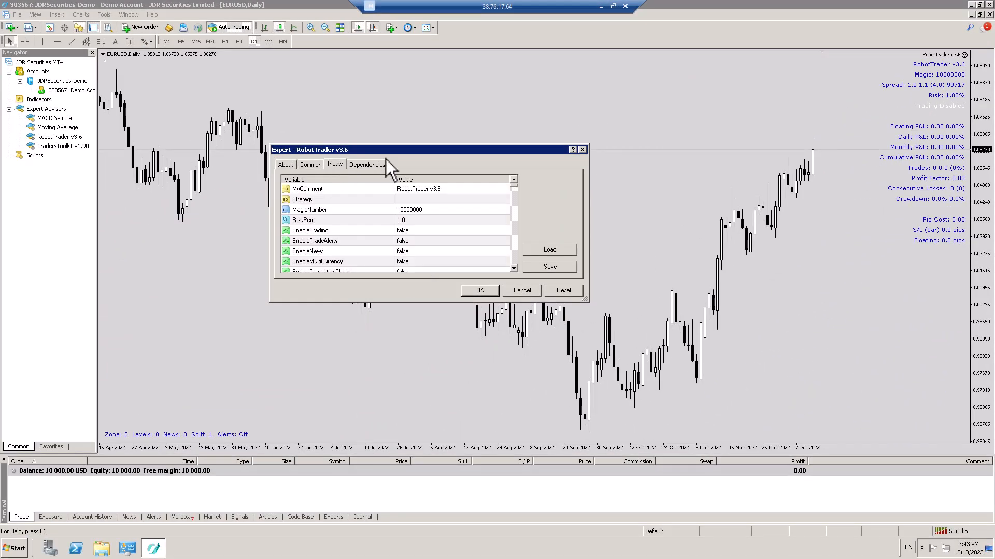
drag(398, 151, 400, 87)
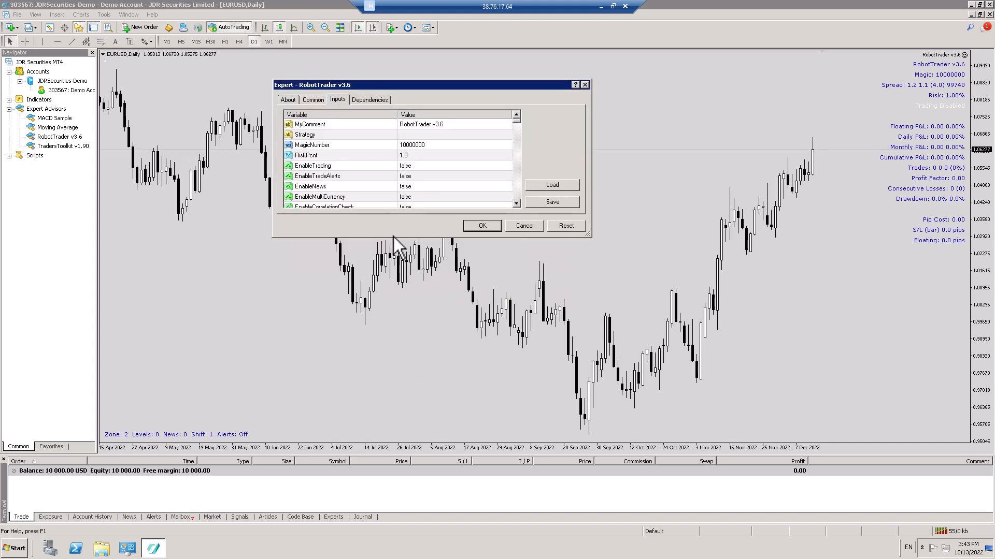
drag(392, 238, 392, 481)
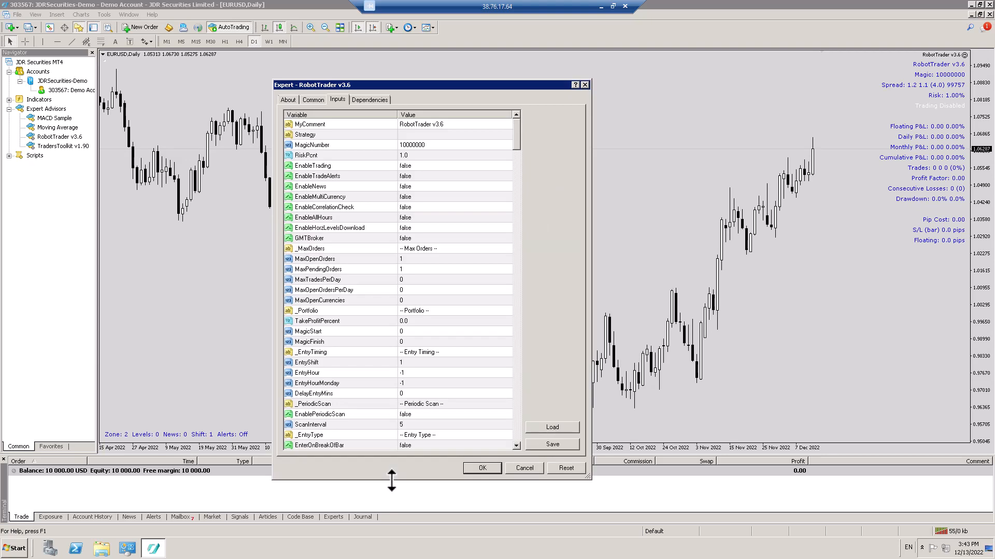
Step: Load the retrace-d1.set preset from the v3.6 presets folder into the RobotTrader inputs
click(555, 427)
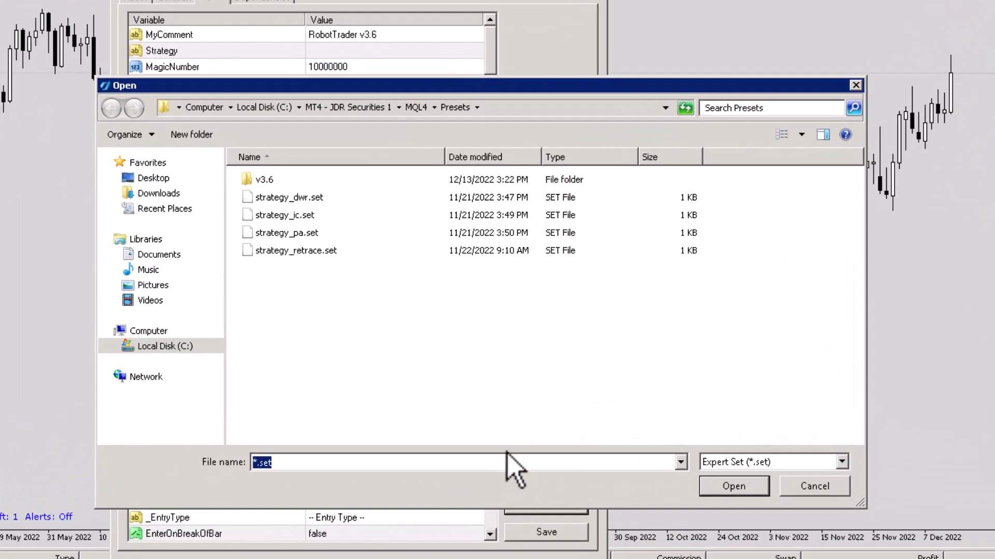
double_click(256, 181)
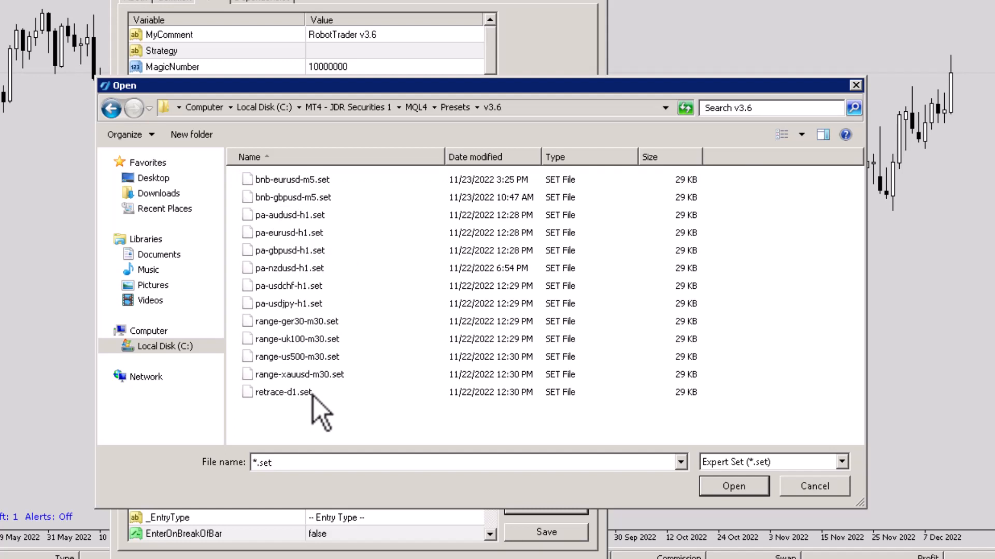
click(276, 396)
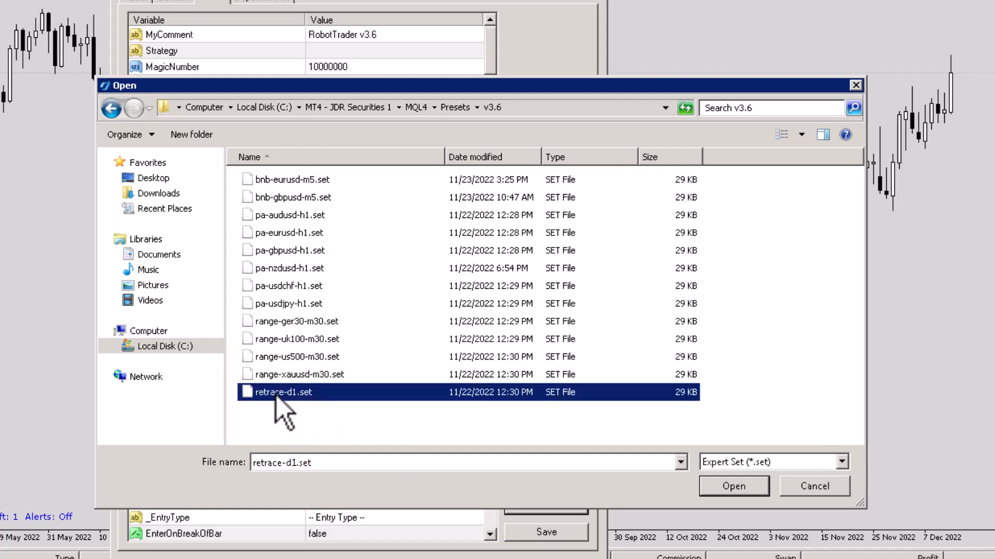
click(732, 492)
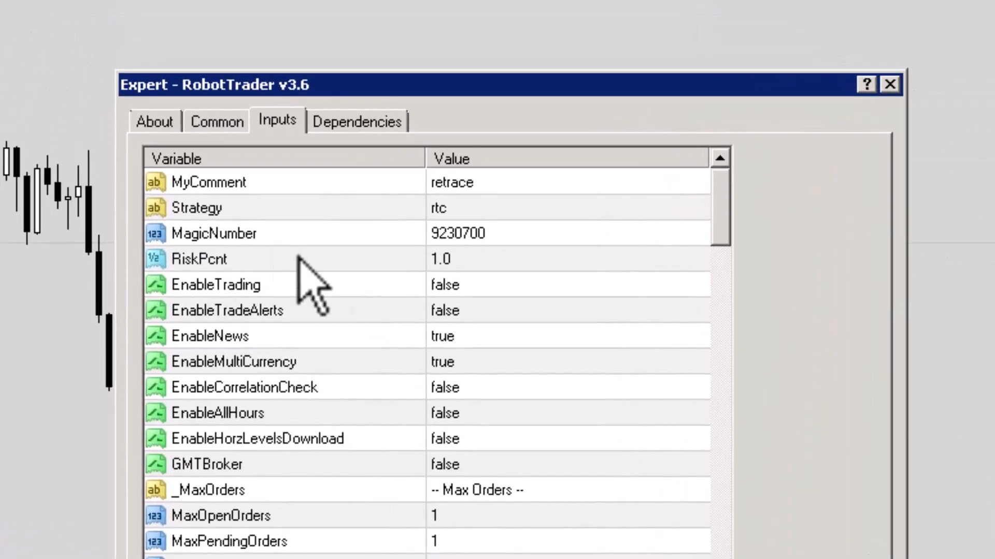
Step: Set EnableTrading to true for the retrace strategy and apply the RobotTrader settings
click(316, 264)
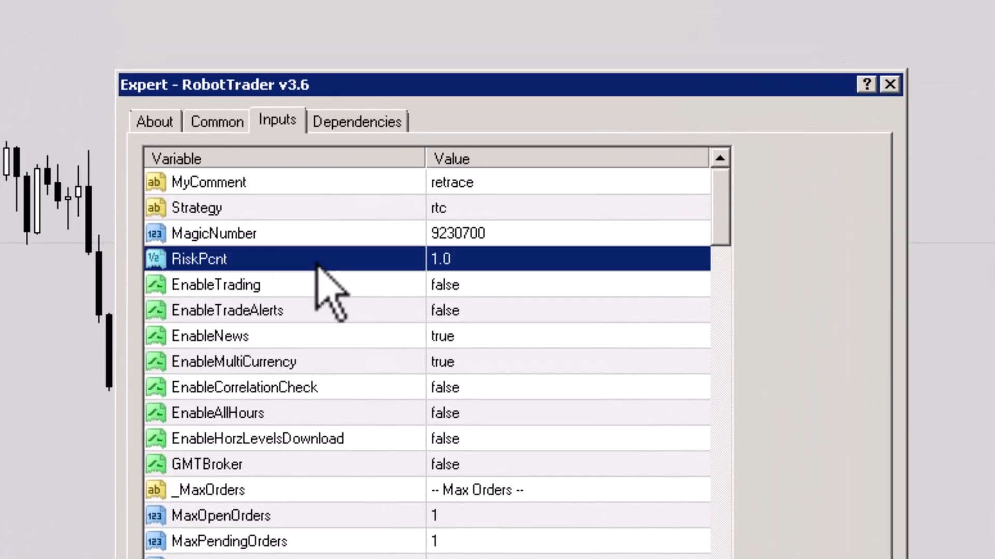
click(518, 285)
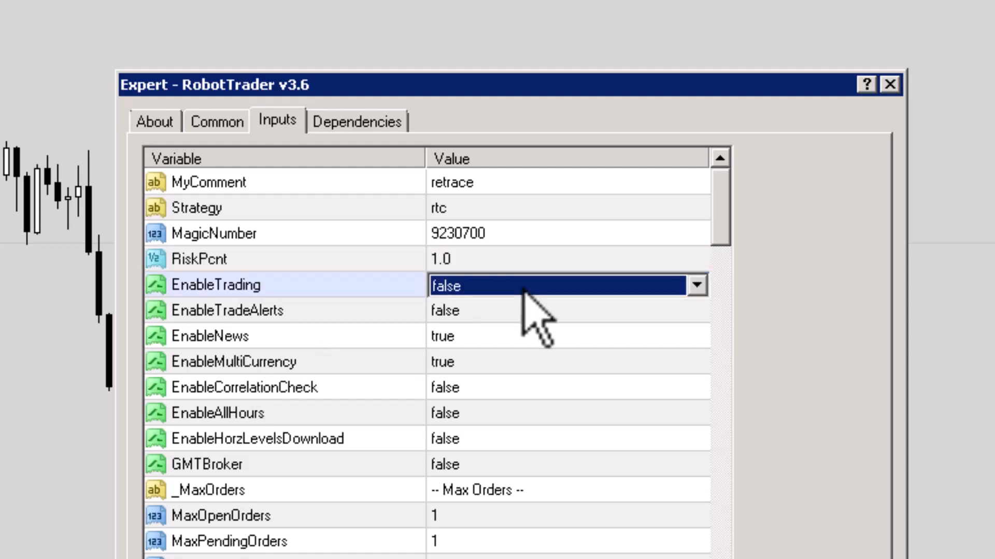
click(696, 285)
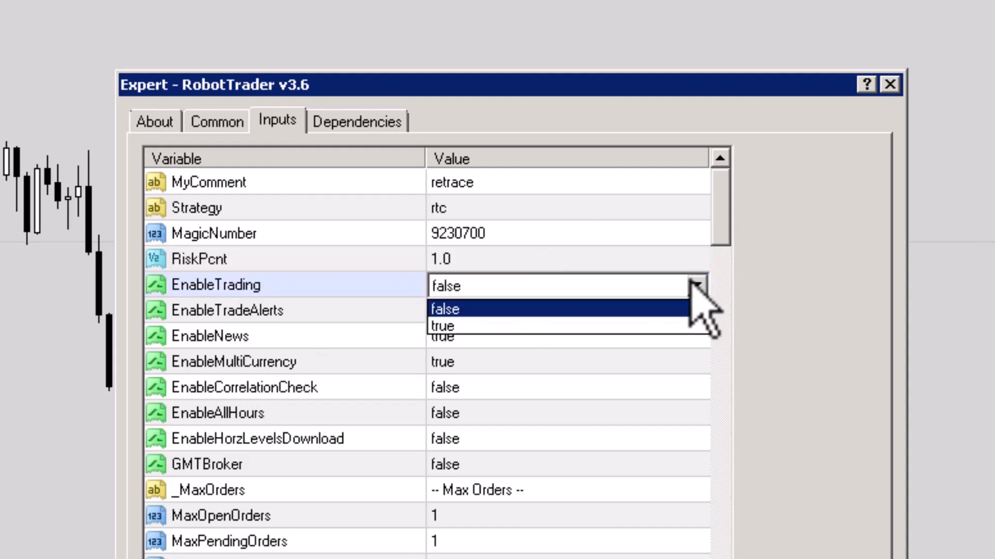
click(484, 326)
click(407, 288)
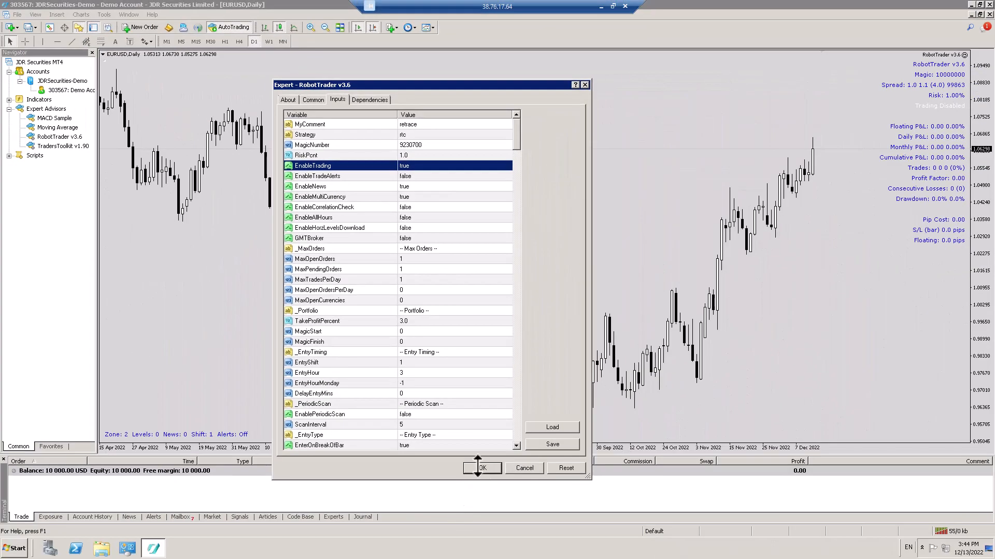
click(477, 468)
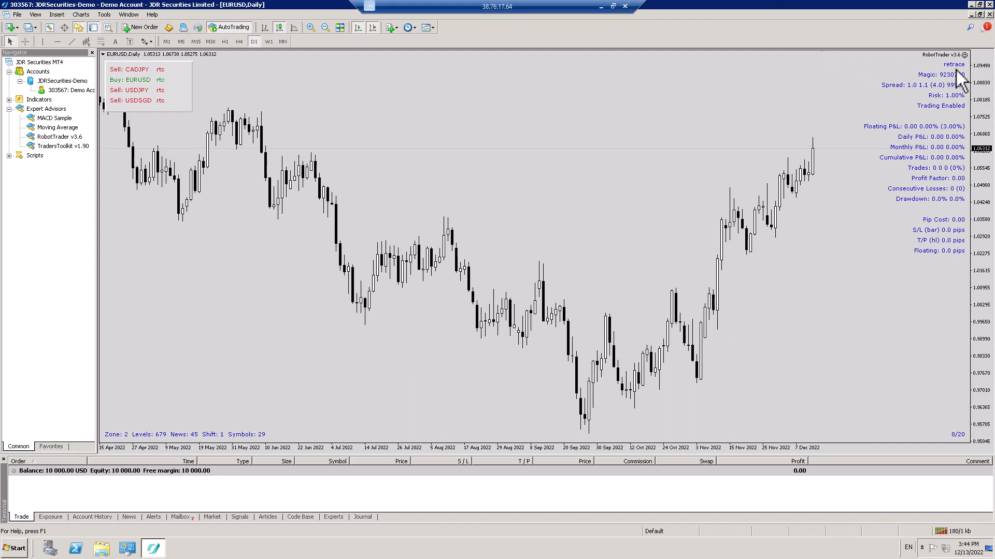
Step: Reopen the RobotTrader settings from the chart, set TakeProfitPercent to 2 and apply the change
click(963, 54)
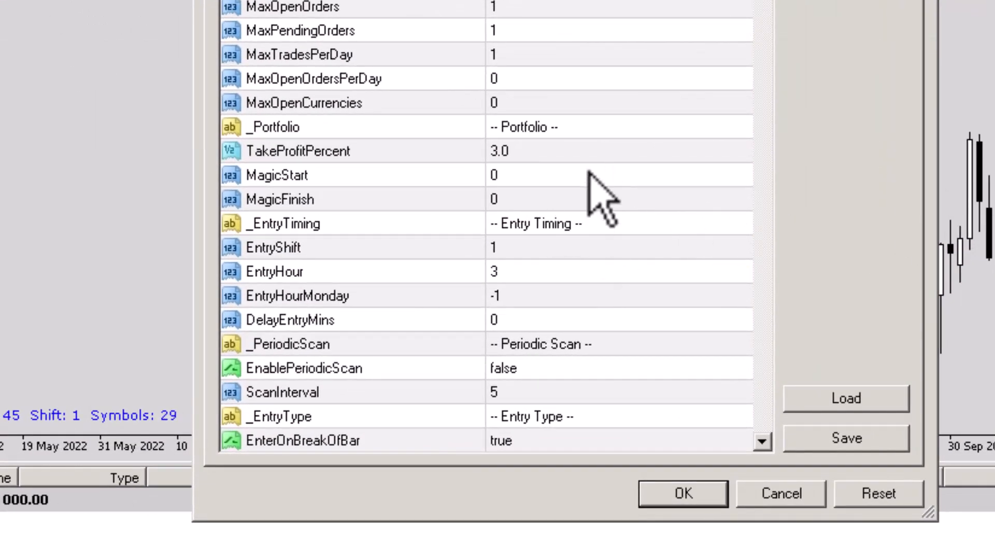
click(415, 160)
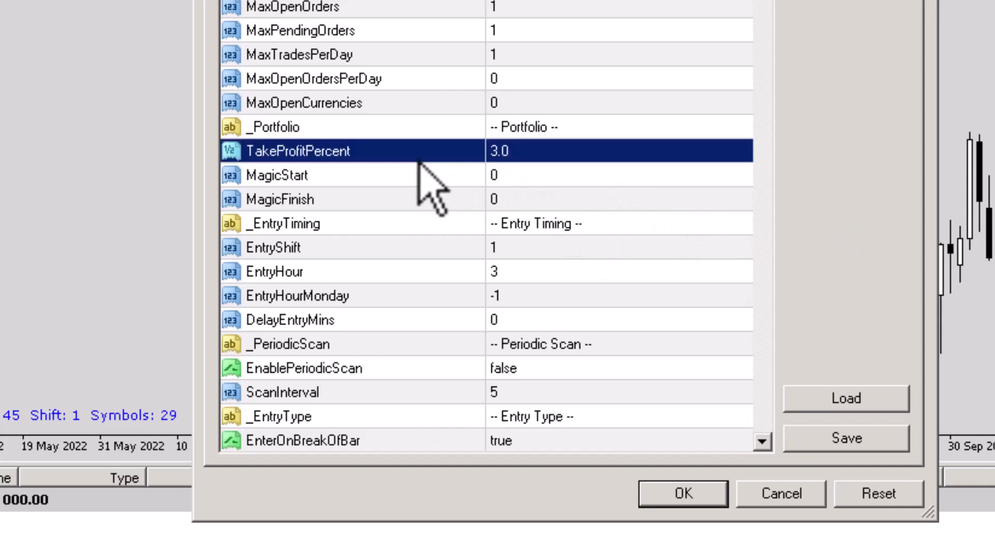
click(566, 151)
text(2)
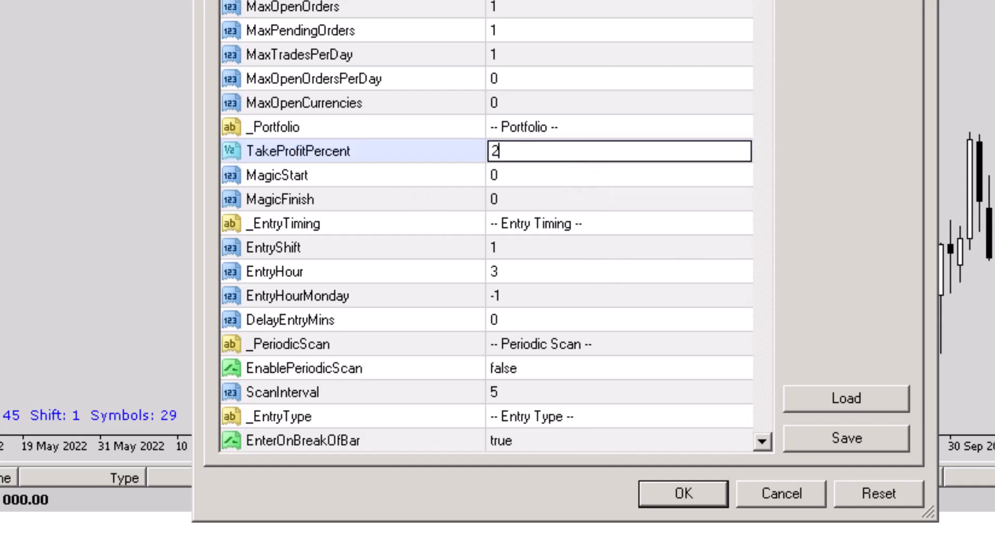
click(439, 154)
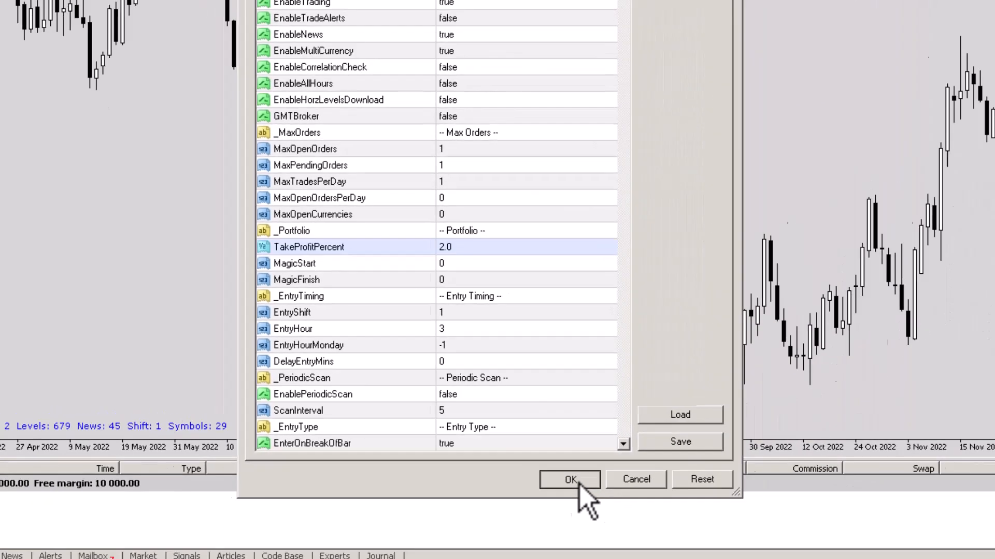
click(684, 494)
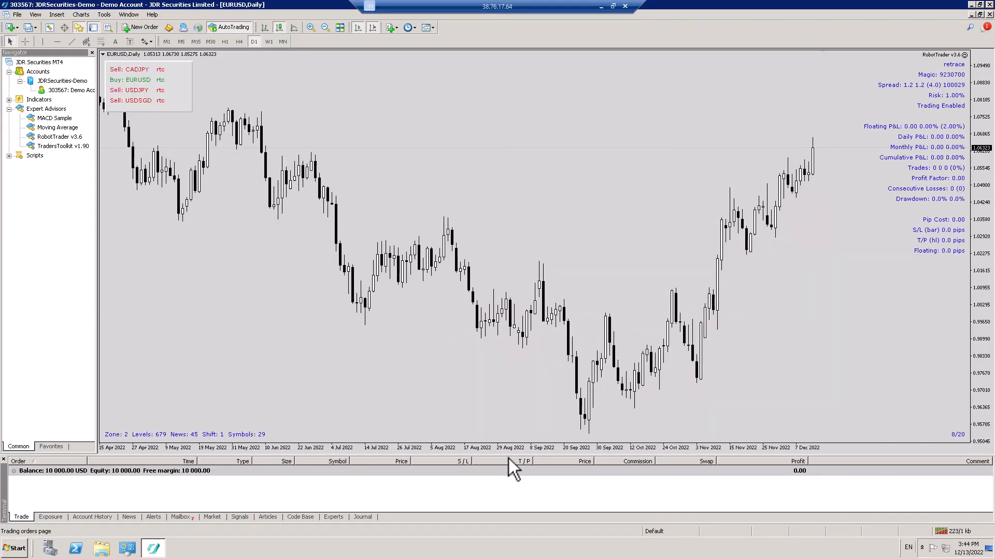
Step: Close the Navigator and view the charts of the CADJPY, EURUSD, USDJPY and USDSGD signals in turn
click(91, 52)
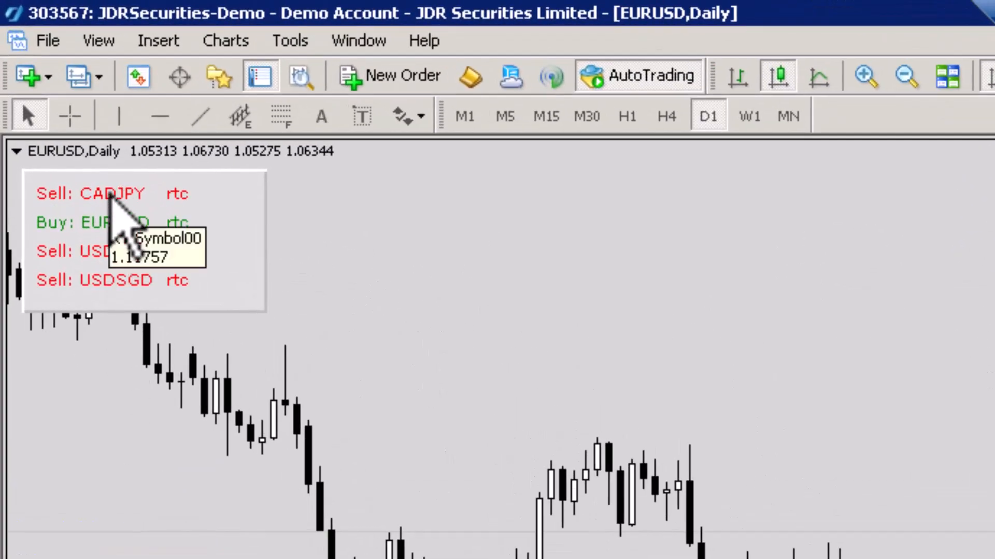
click(109, 194)
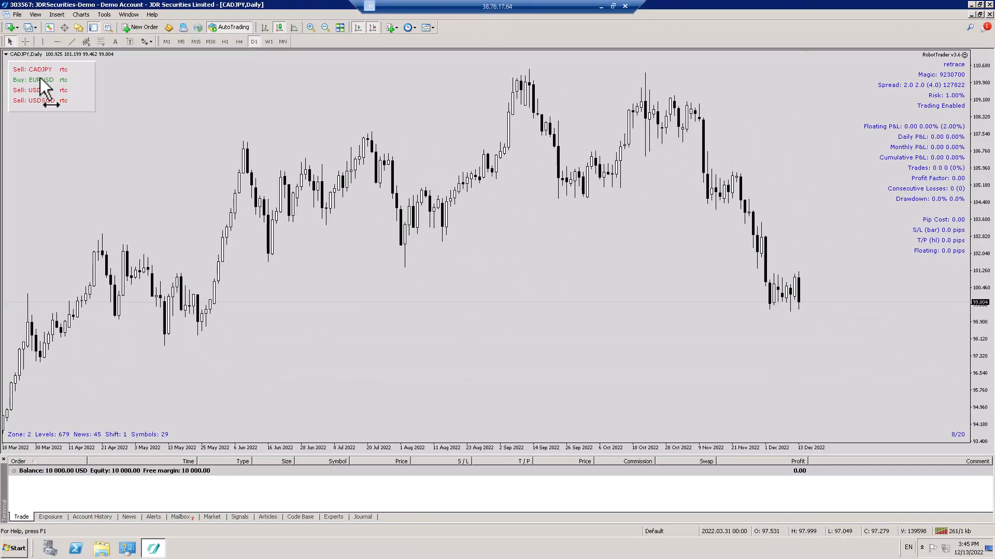
click(39, 77)
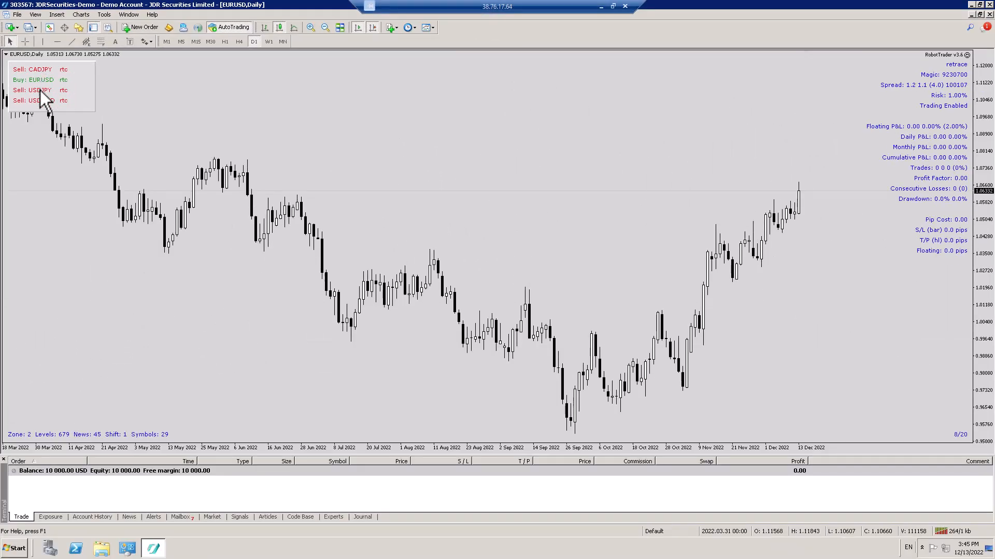
click(39, 90)
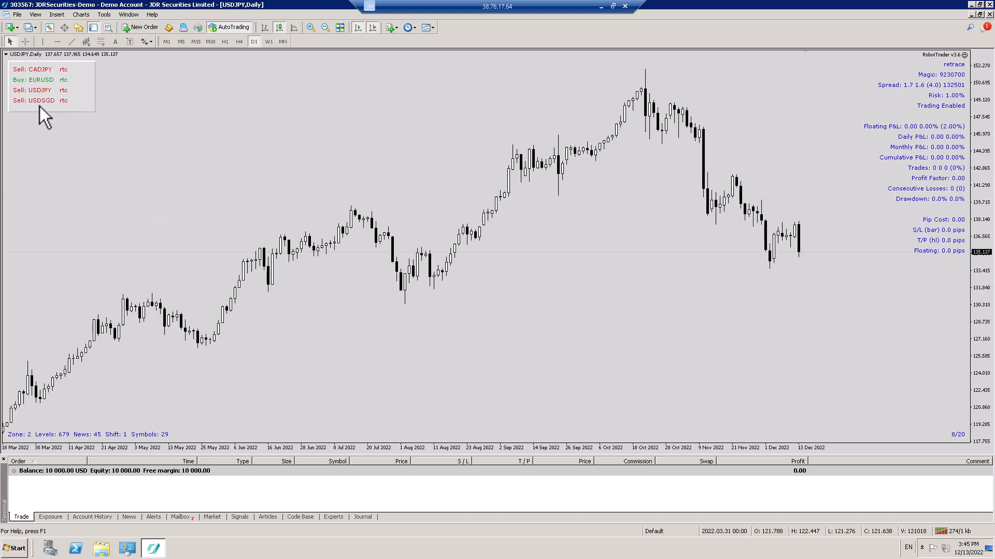
click(40, 100)
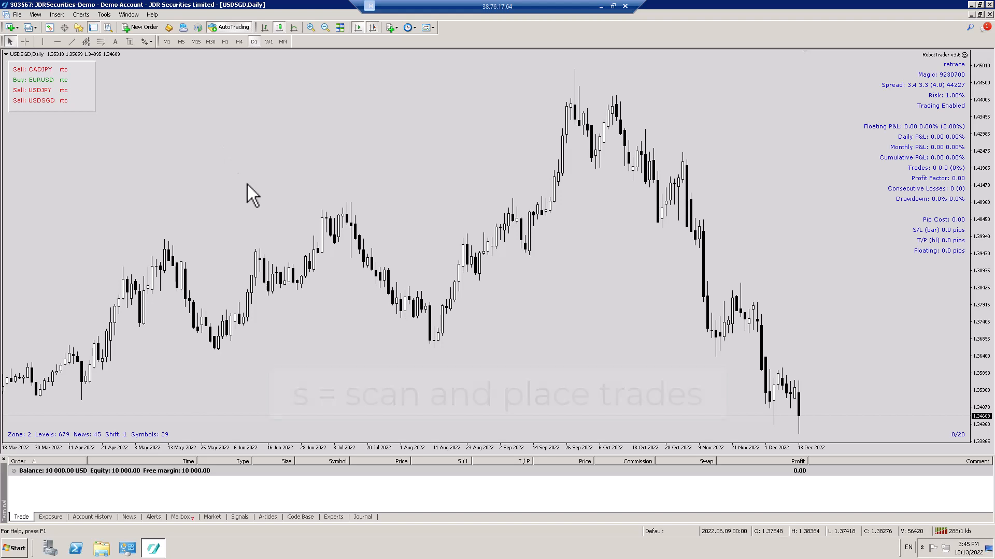
Step: Have RobotTrader scan and place trades, and enlarge the terminal area so all the pending orders fit
key(s)
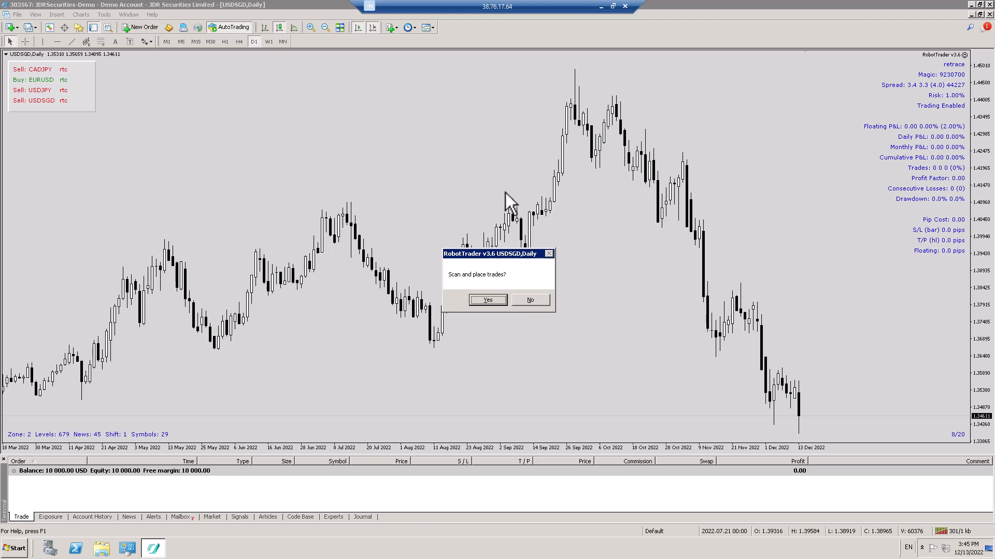
click(487, 301)
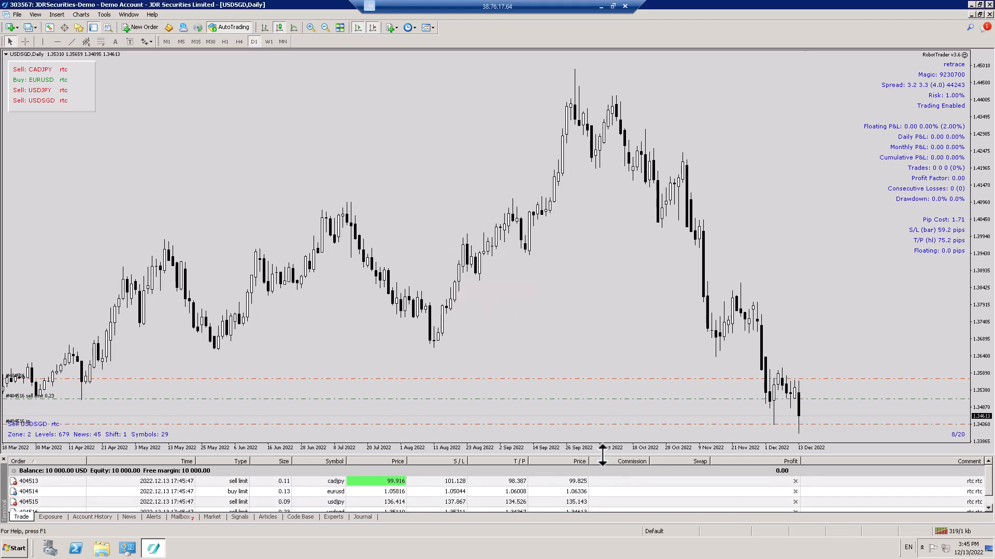
drag(603, 455, 594, 410)
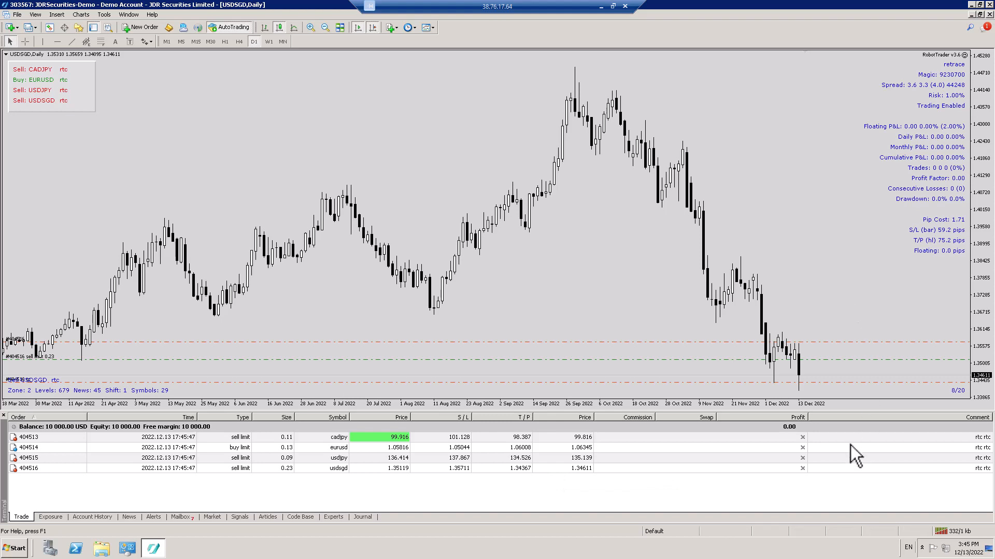
Step: Delete all four pending orders, accepting the One-Click Trading terms, and minimize the trading terminal
click(803, 468)
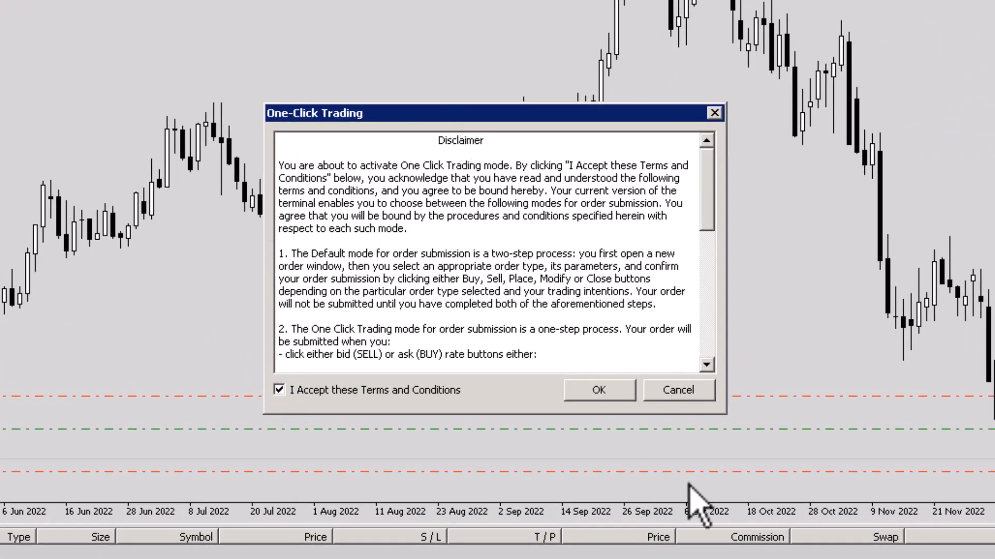
click(603, 396)
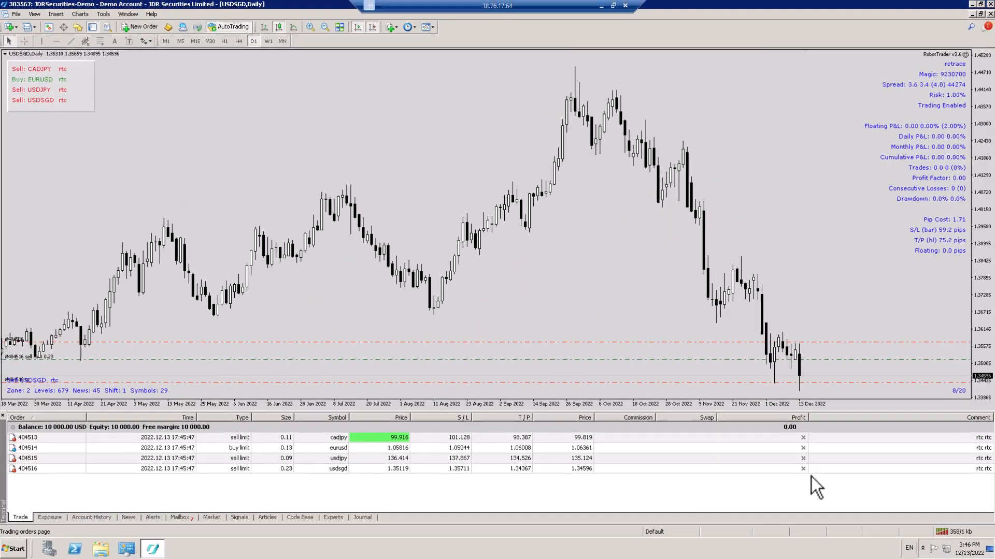
click(951, 558)
click(803, 458)
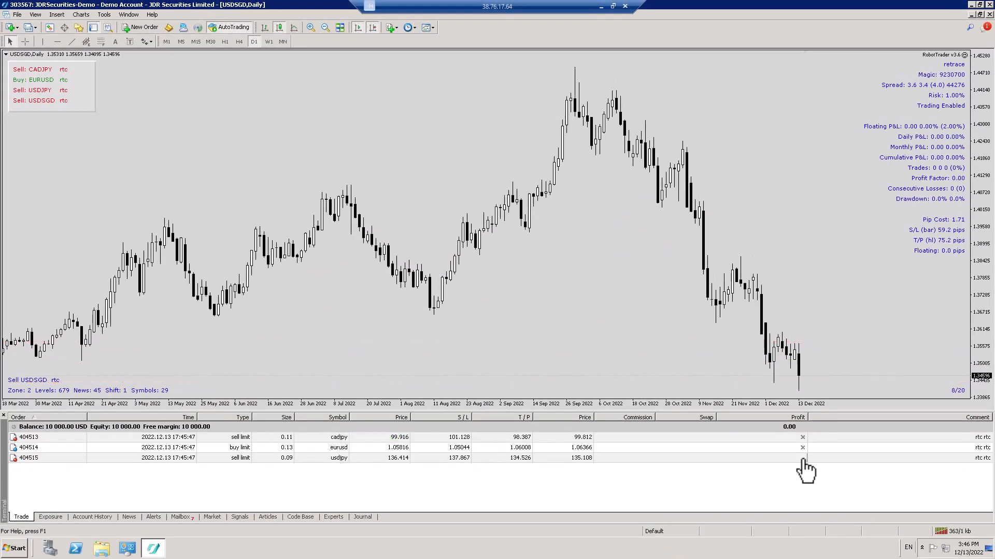
click(803, 448)
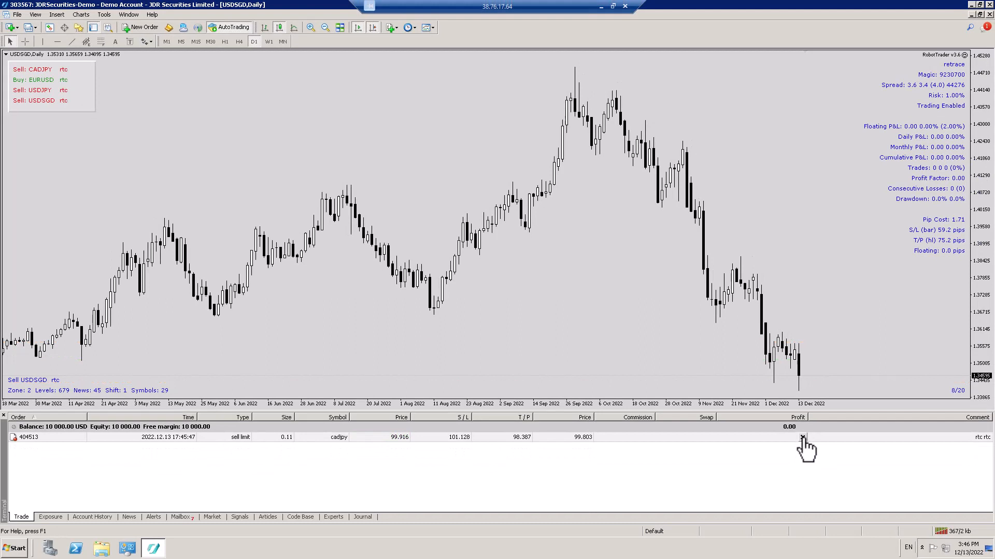
click(802, 438)
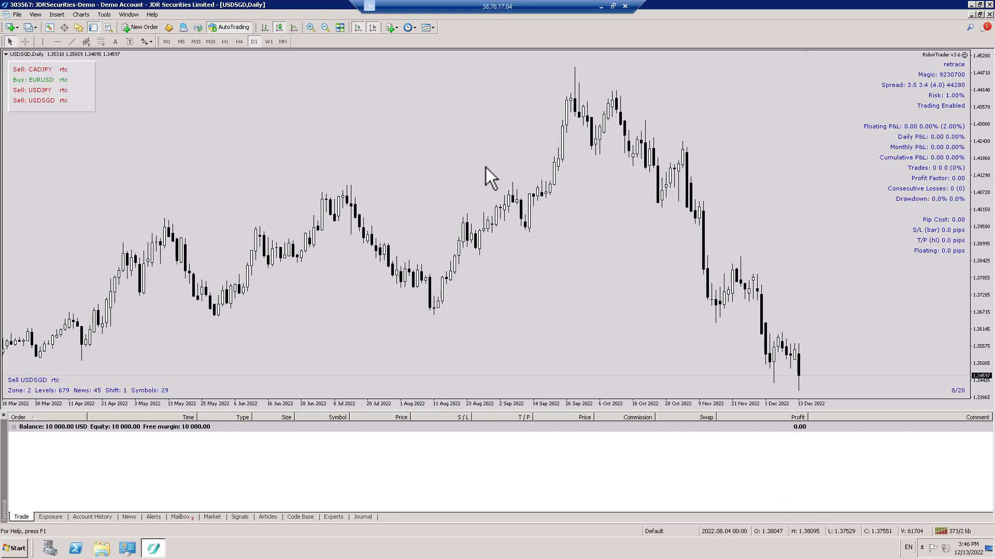
click(971, 5)
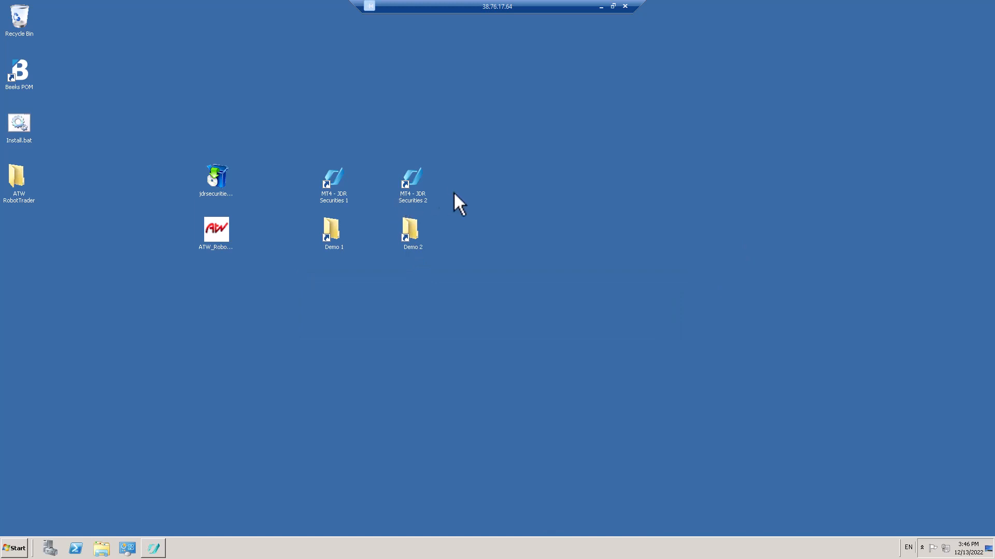
Step: Launch the MT4 - JDR Securities 2 terminal from the desktop and open a new EURUSD chart
double_click(412, 177)
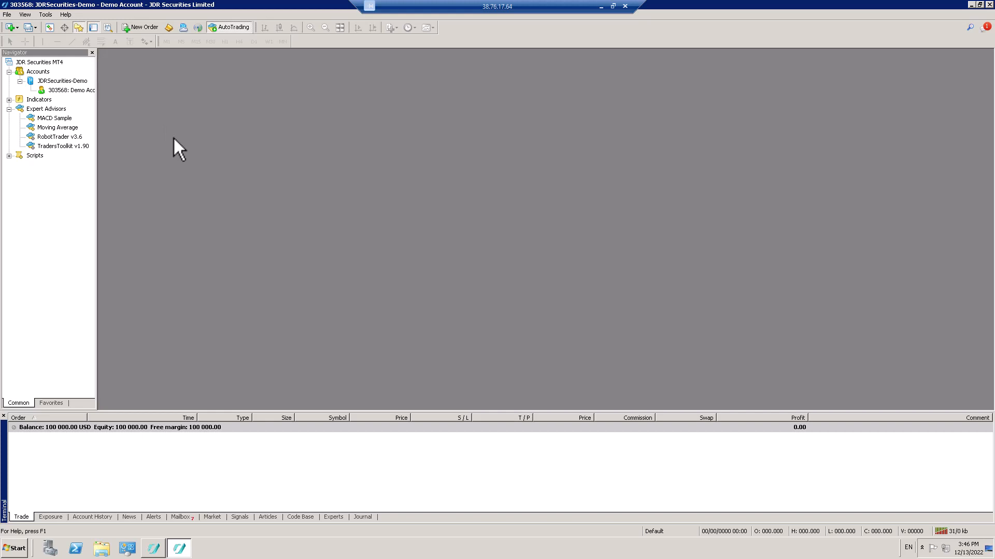
click(7, 15)
click(30, 29)
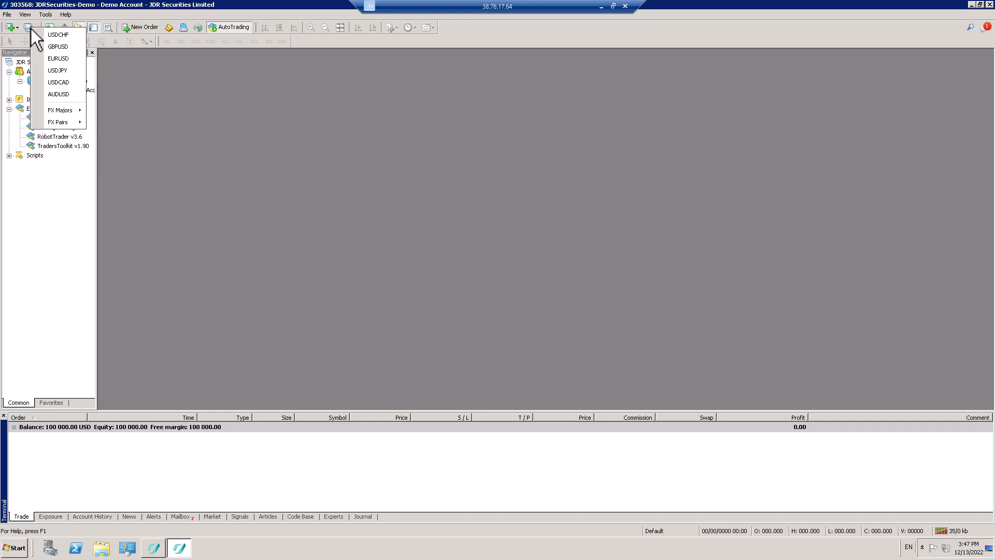
click(65, 59)
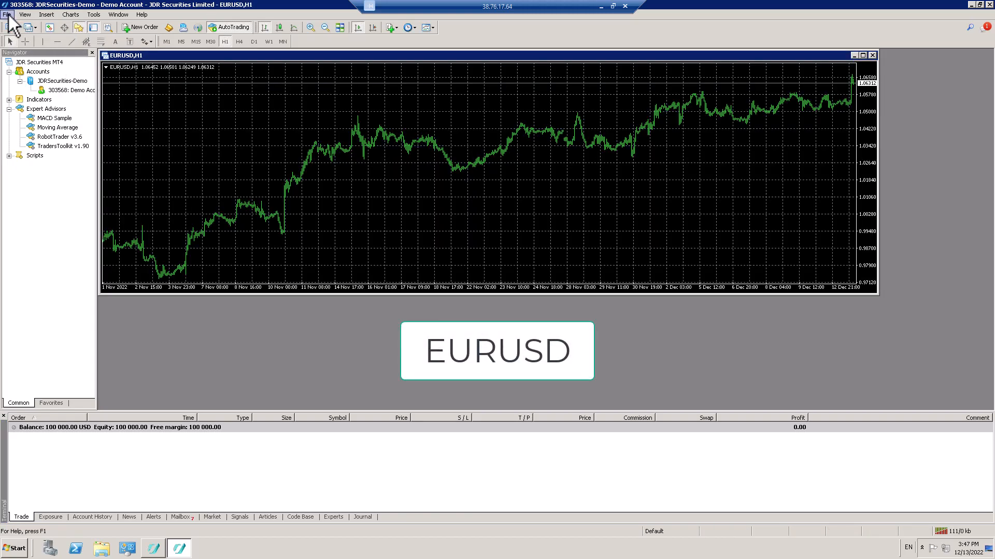
Step: Open new charts for GBPUSD and USDCHF
click(7, 14)
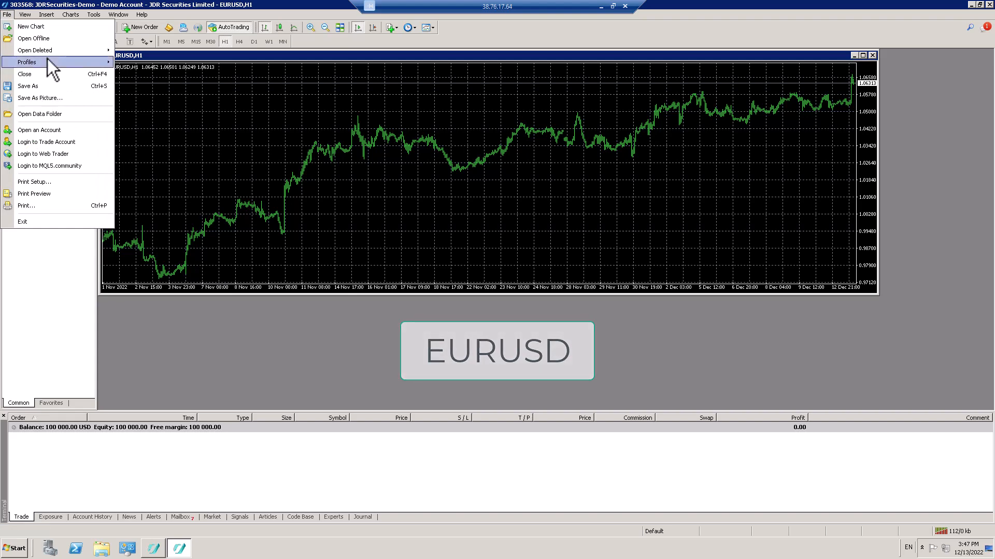
click(45, 25)
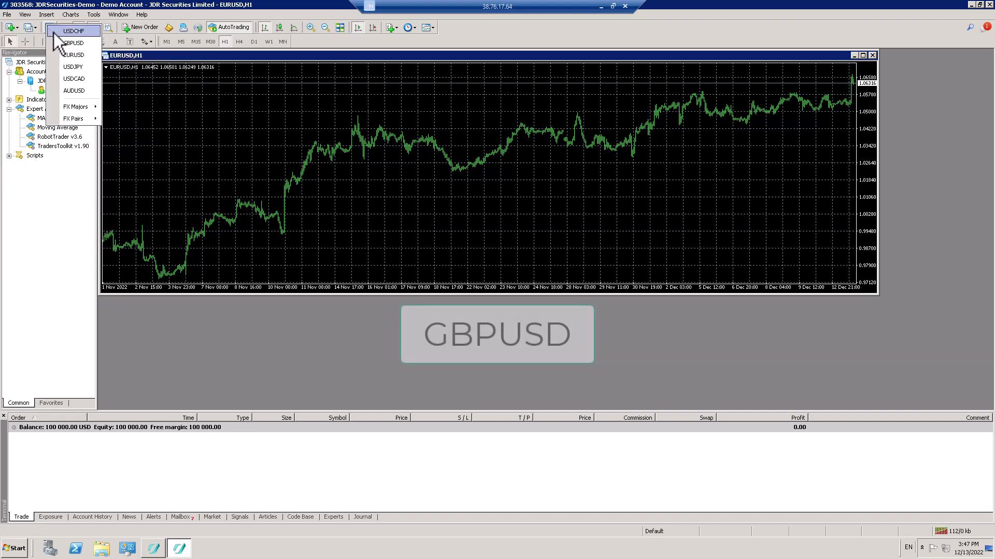
click(66, 42)
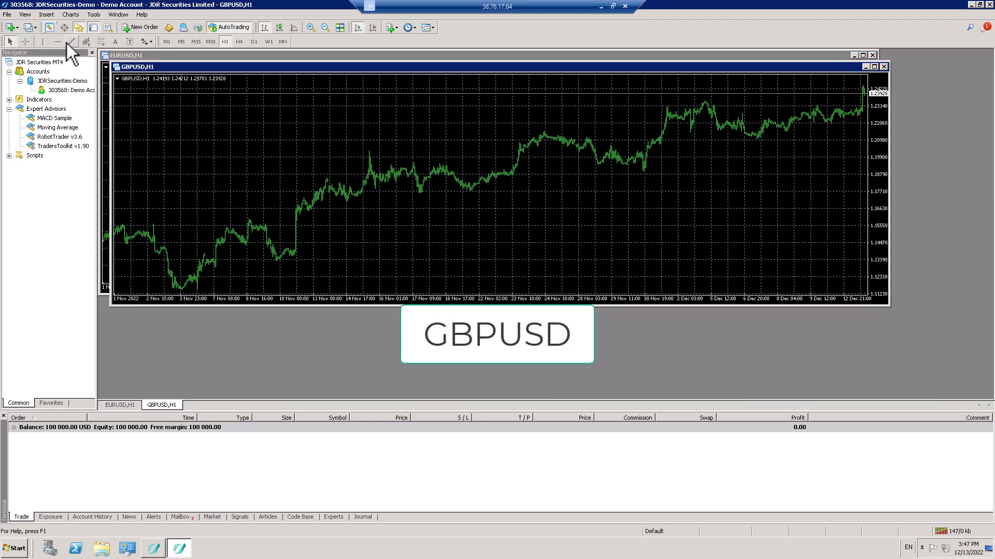
click(8, 16)
click(23, 27)
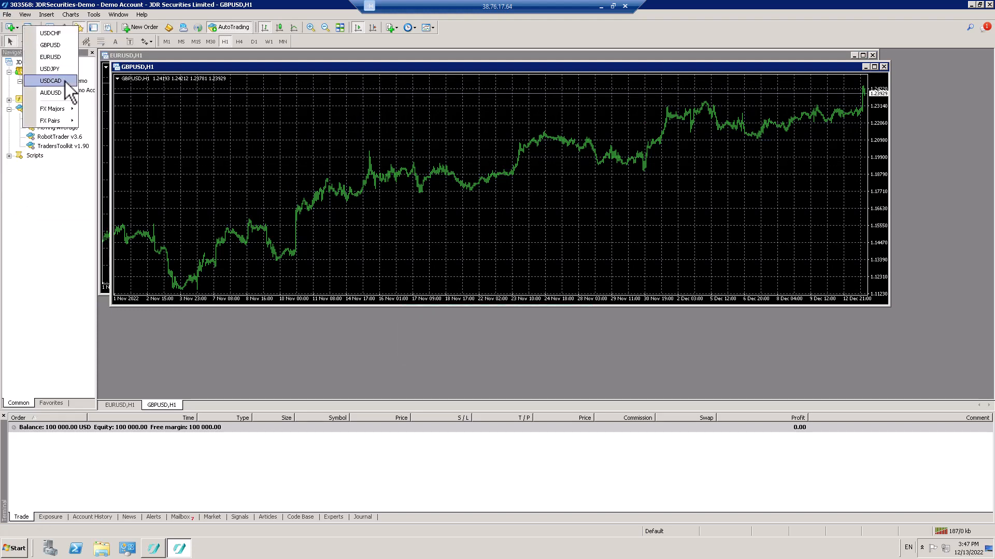
click(50, 34)
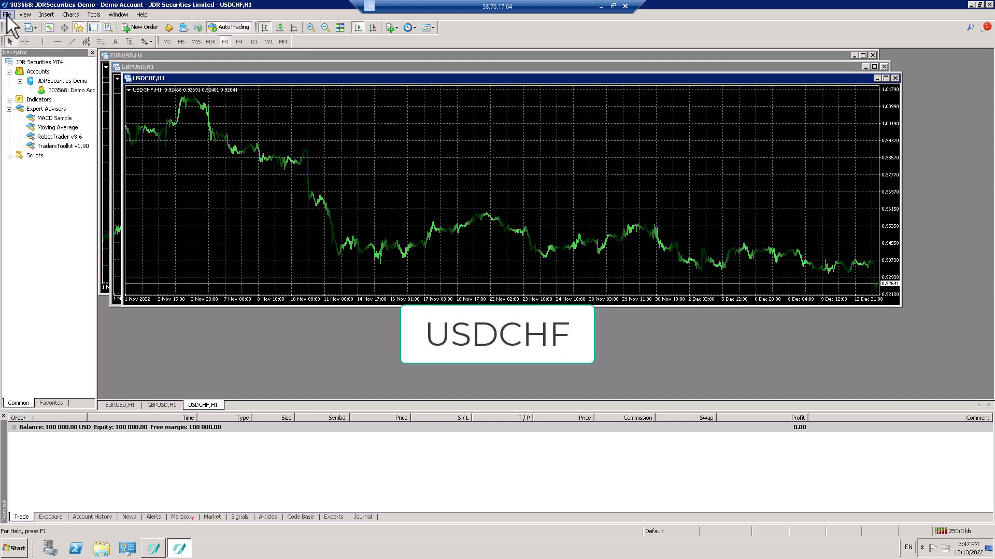
Step: Open new charts for USDJPY and AUDUSD
click(7, 15)
click(25, 25)
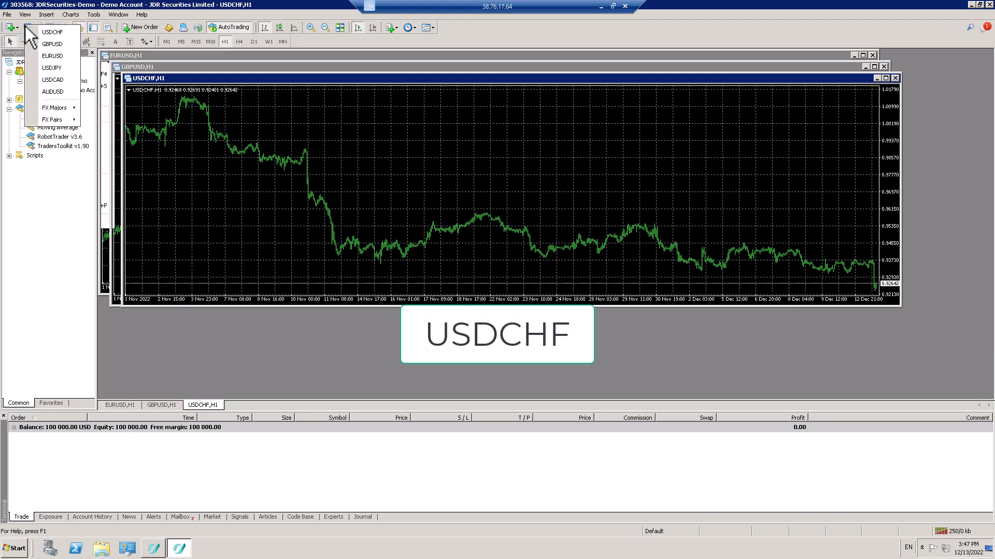
click(52, 73)
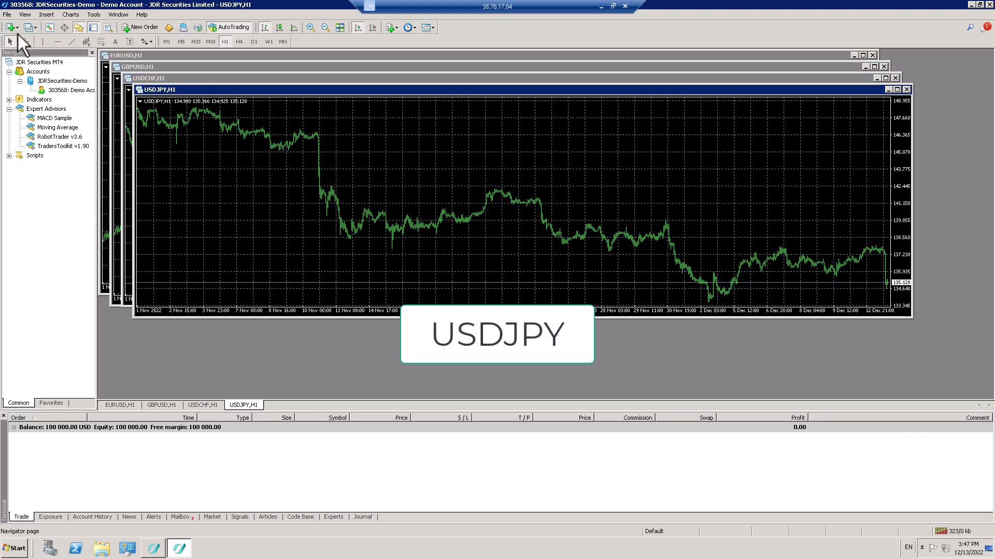
click(7, 15)
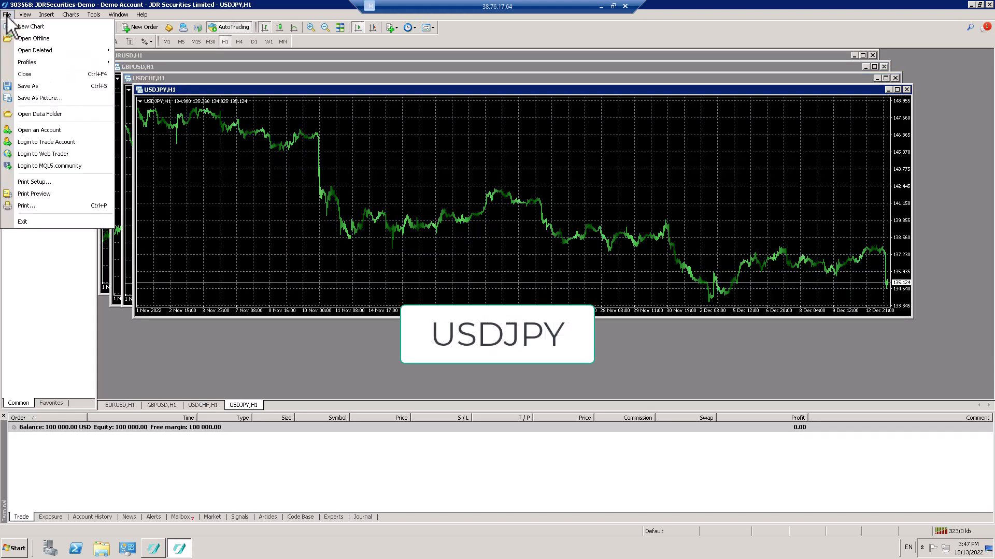
click(32, 29)
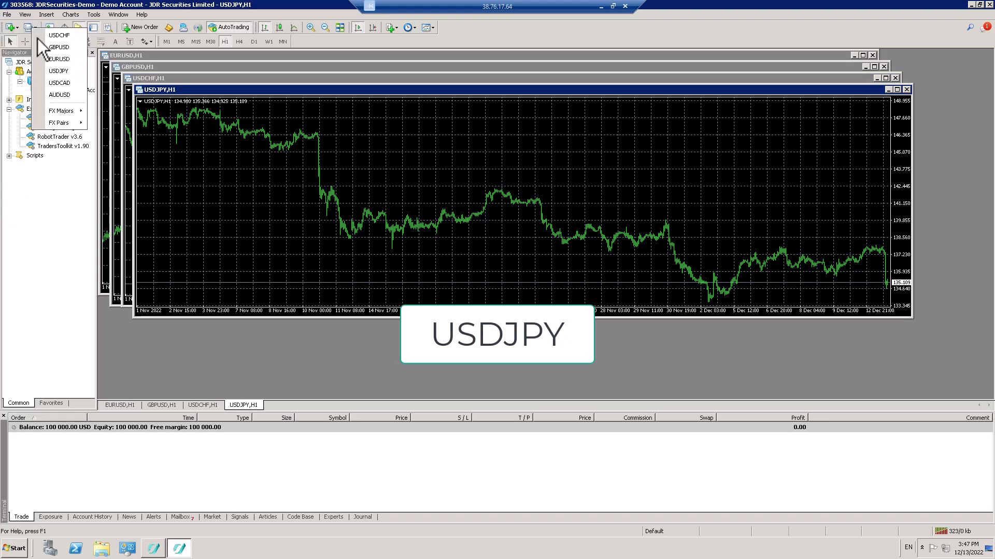
click(70, 96)
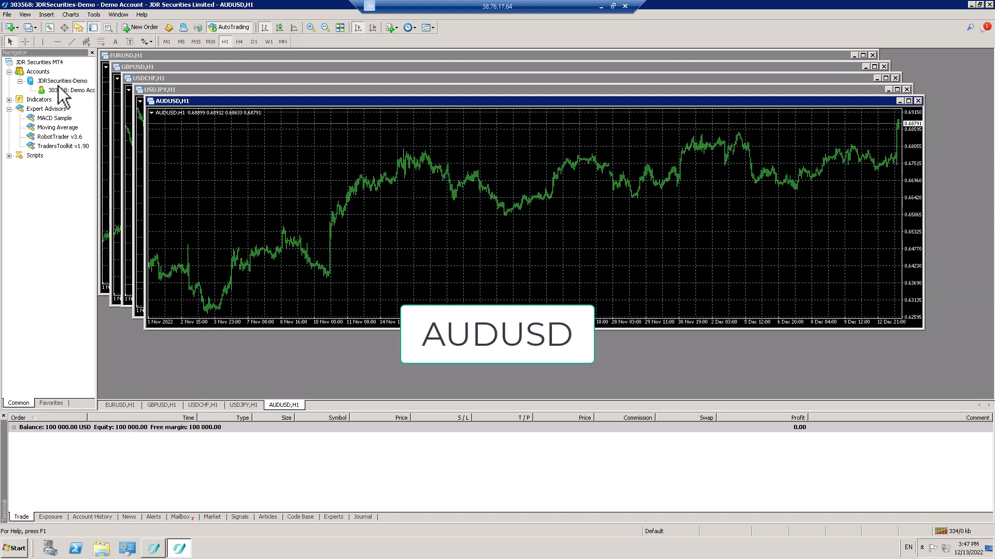
Step: Open a new NZDUSD chart from the FX Majors group and tile all six chart windows
click(8, 16)
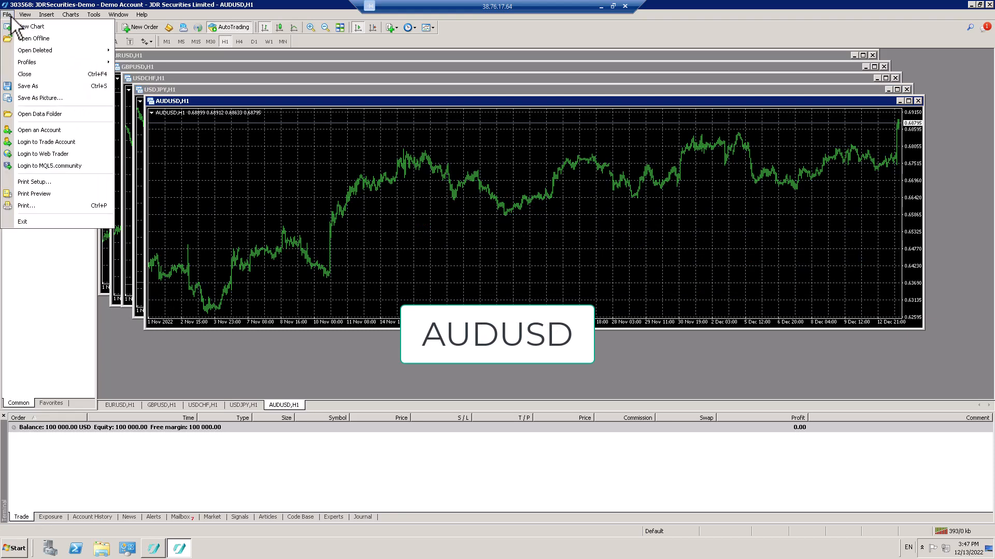
click(29, 29)
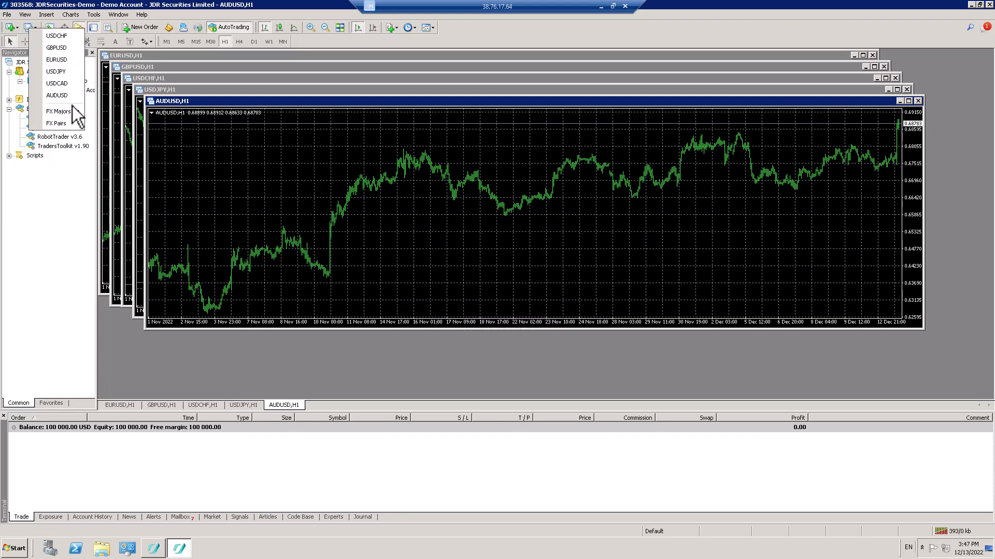
mouse_move(70, 114)
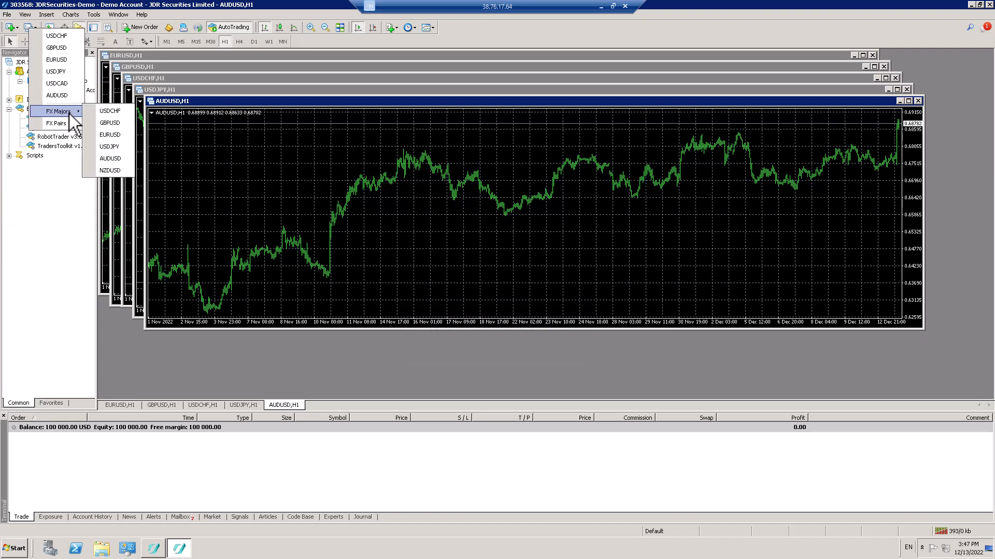
click(110, 170)
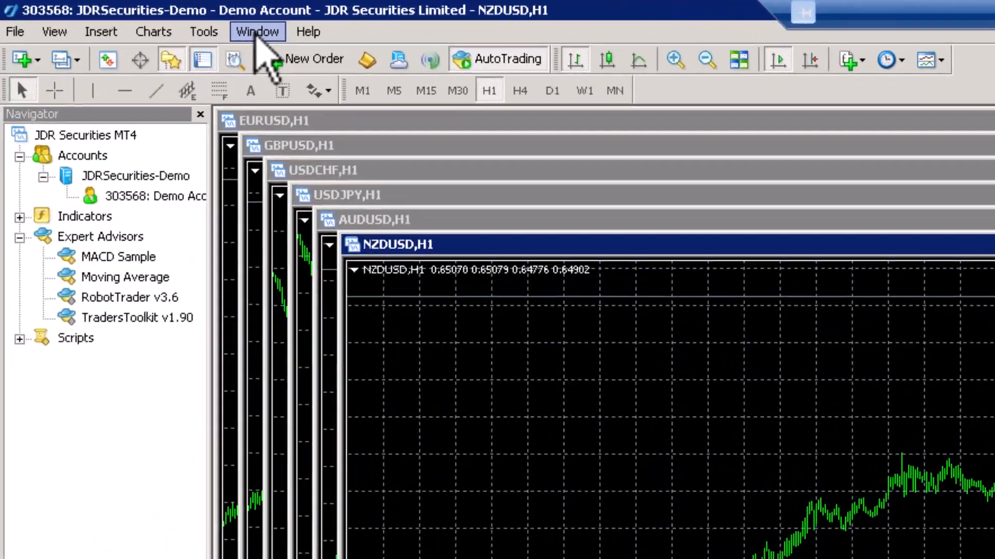
click(136, 17)
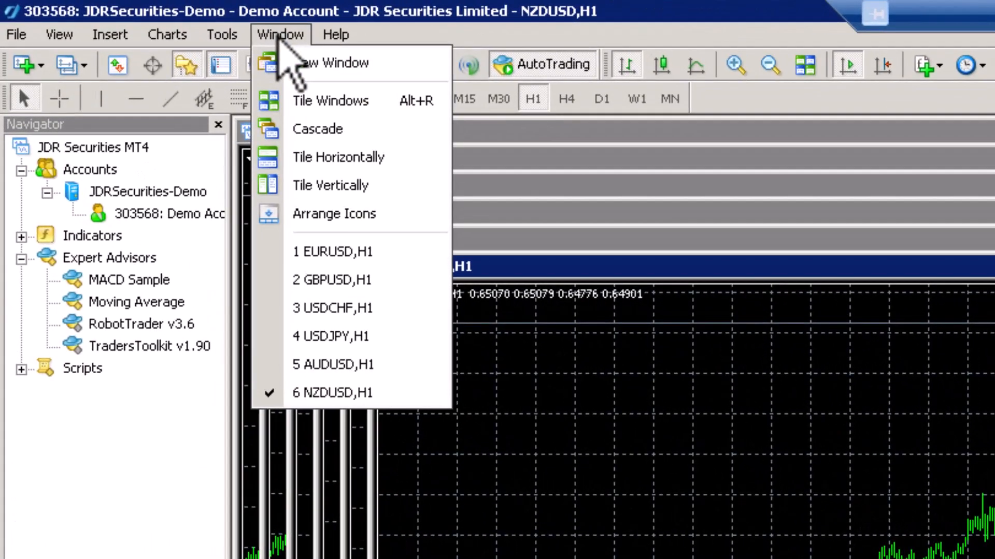
click(310, 101)
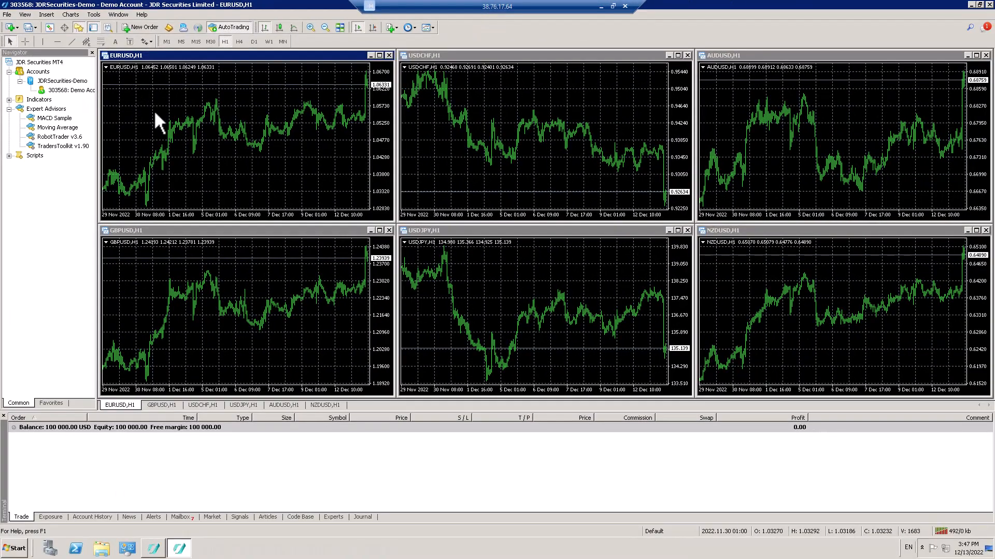
Step: Apply the Blank Chart template to all six currency charts, from EURUSD through NZDUSD
right_click(211, 134)
mouse_move(260, 207)
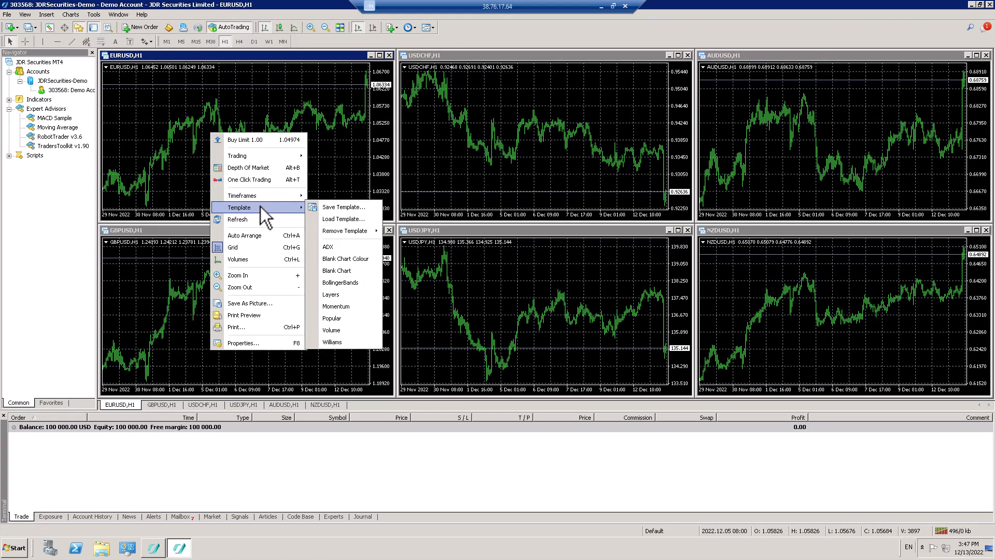
click(348, 271)
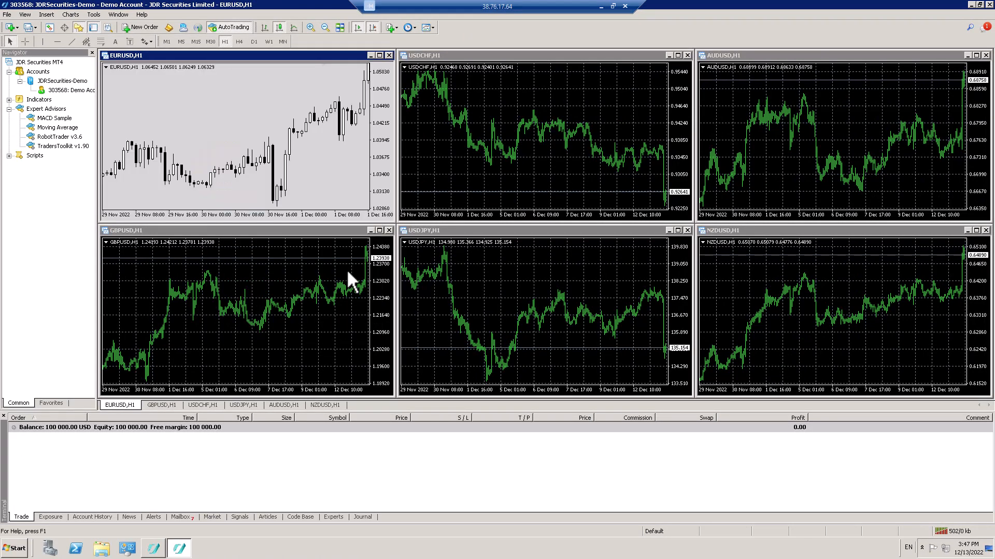
right_click(460, 138)
mouse_move(502, 214)
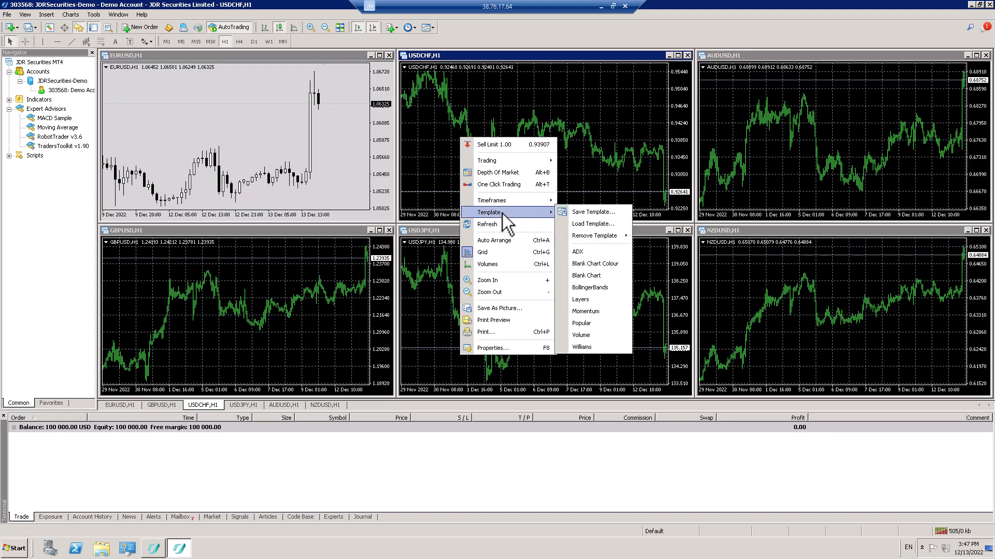
click(617, 275)
right_click(745, 289)
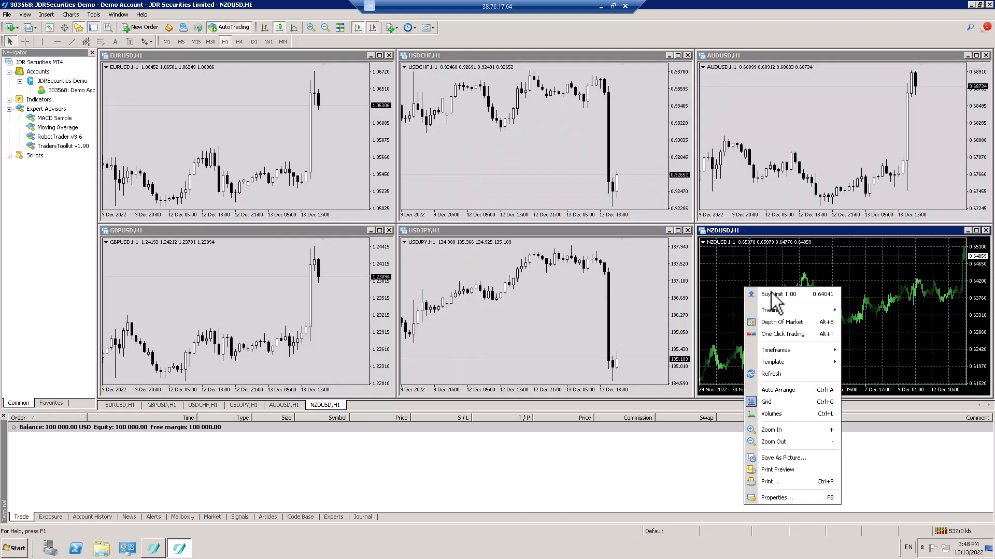
mouse_move(792, 362)
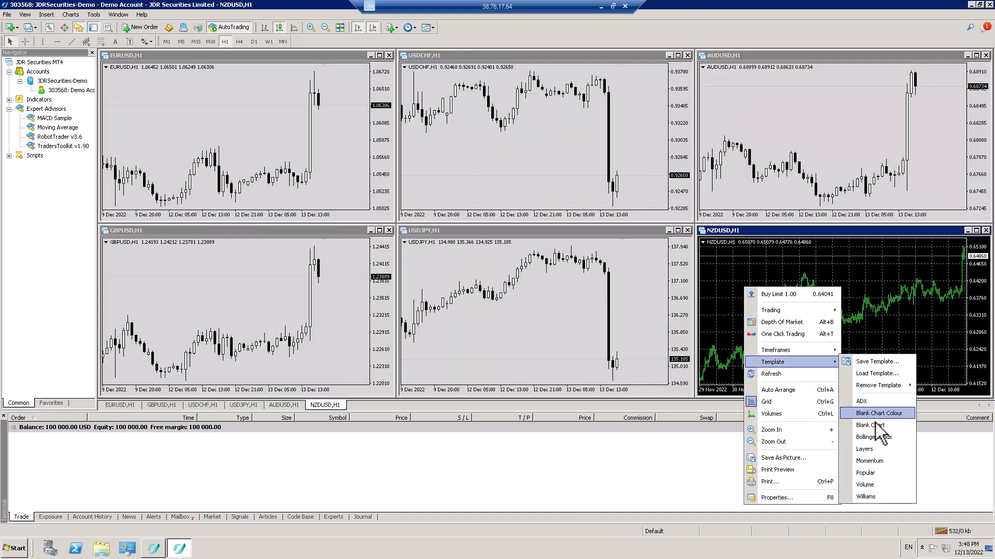
click(874, 425)
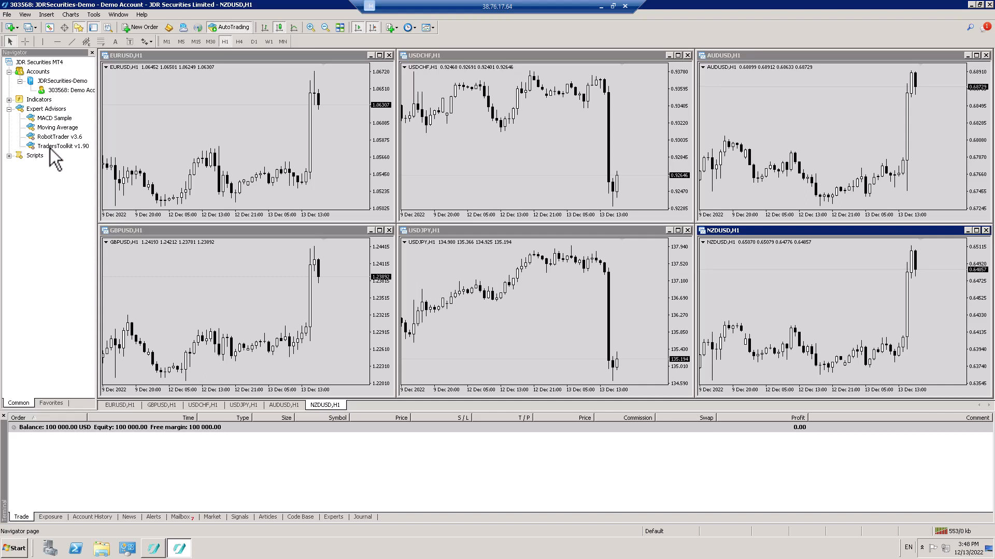
Step: Attach the RobotTrader v3.6 expert to the EURUSD chart and enlarge its settings window to show more input variables
drag(52, 138, 159, 123)
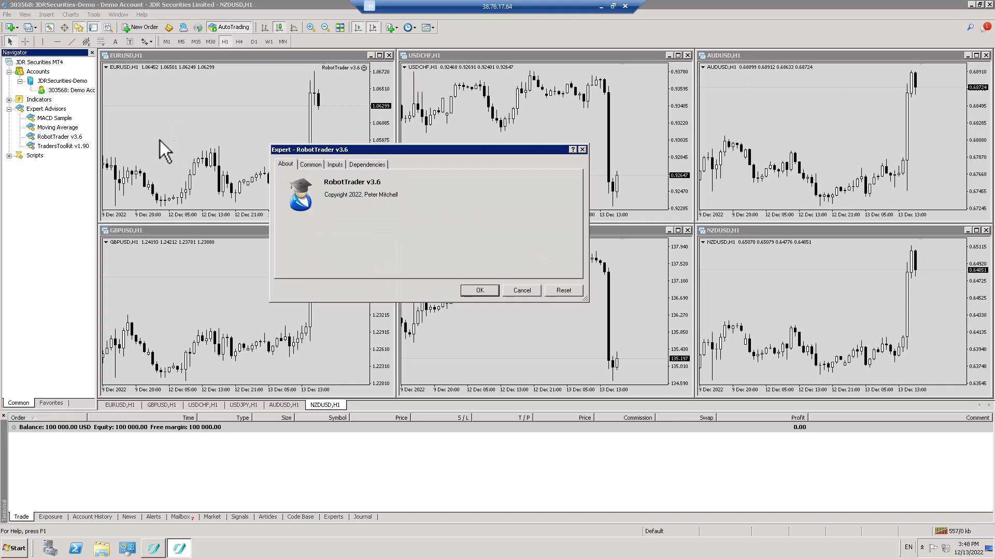
click(337, 165)
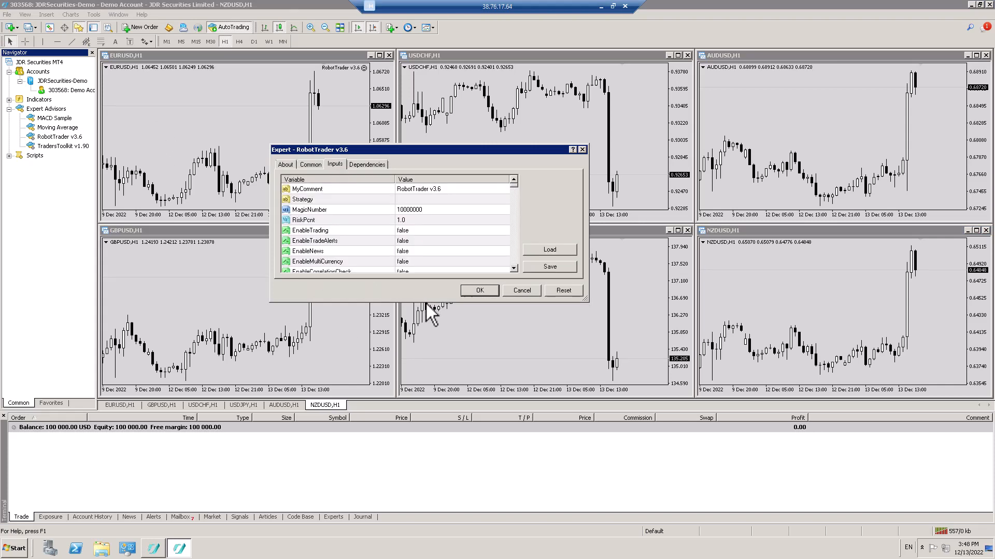
drag(430, 303, 423, 492)
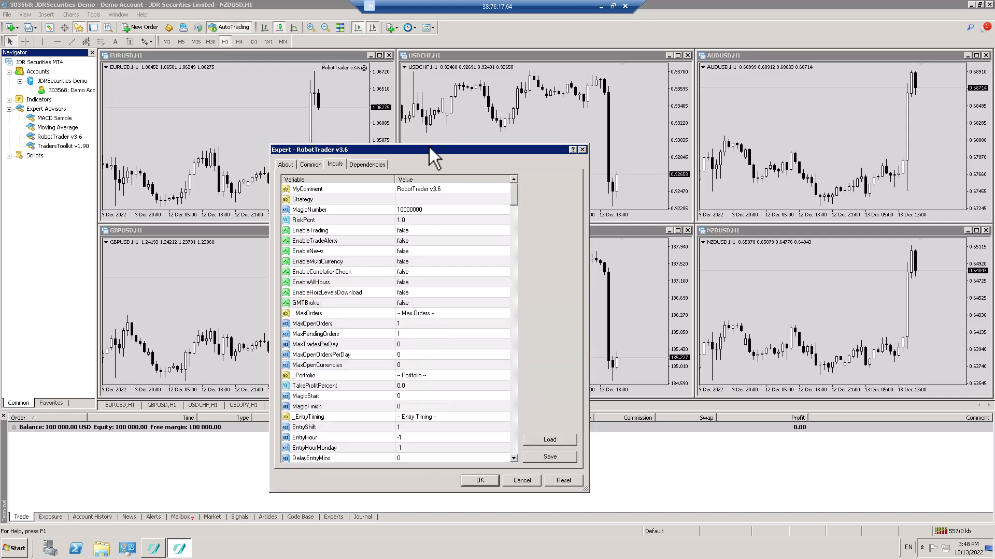
drag(430, 148, 430, 73)
Step: Load the pa-eurusd-h1.set preset from the v3.6 presets folder into the expert's inputs
click(556, 441)
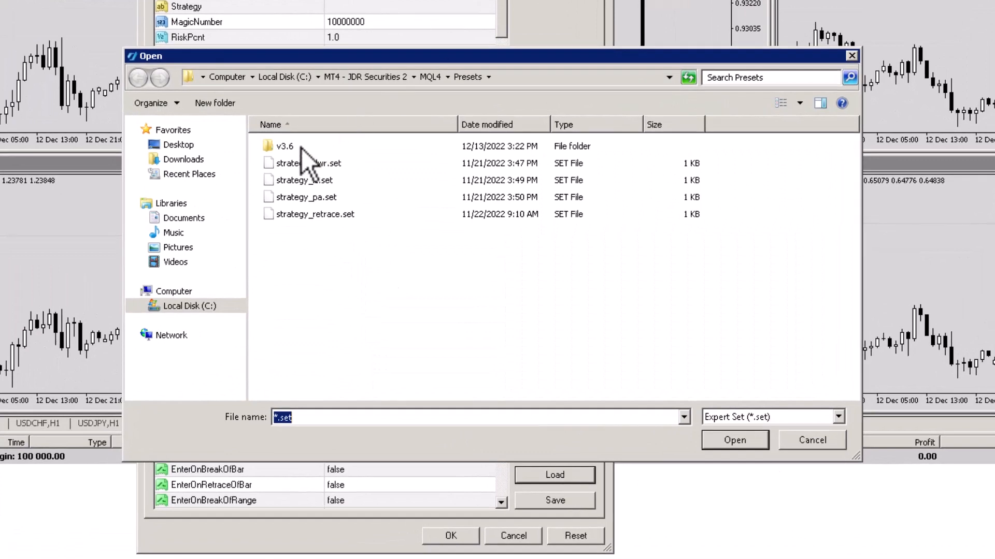
double_click(281, 149)
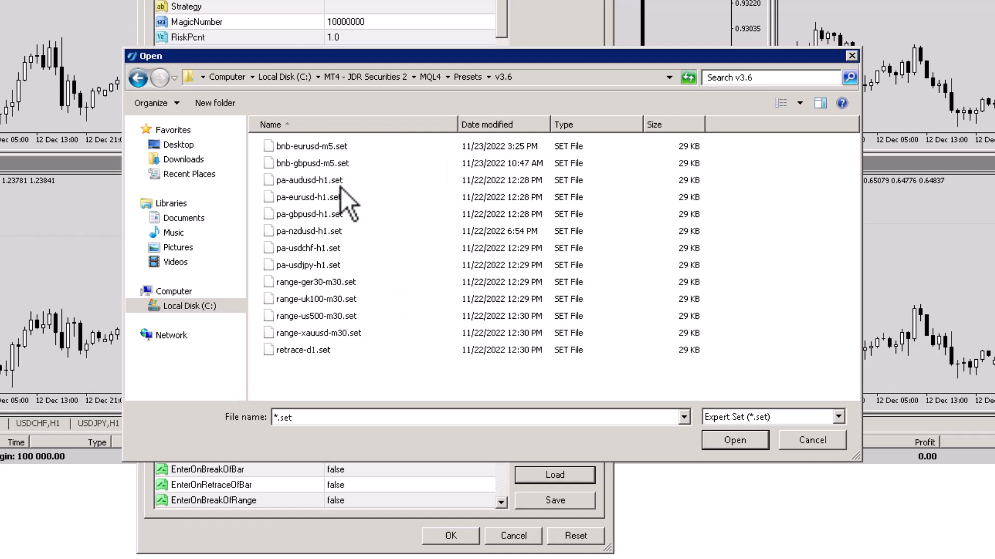
click(319, 199)
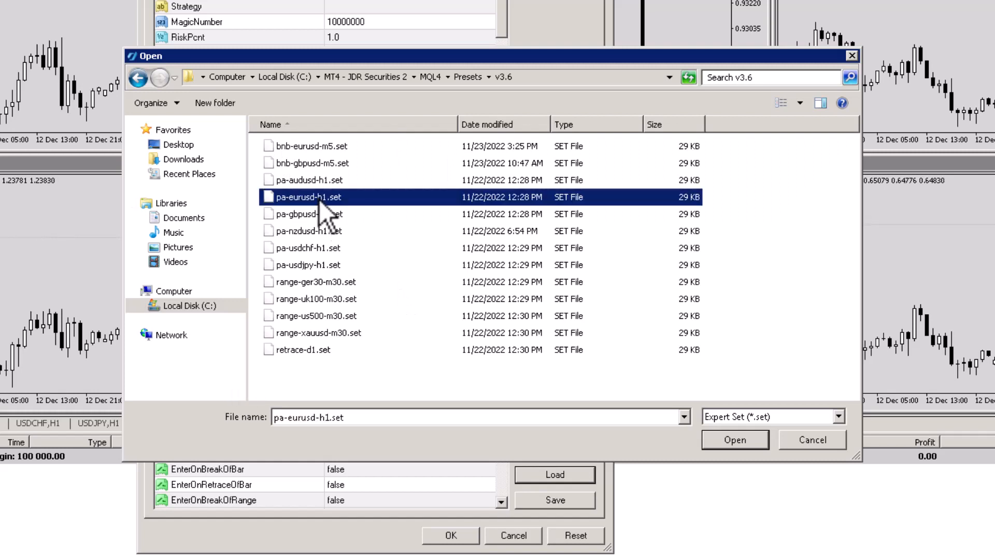
click(729, 441)
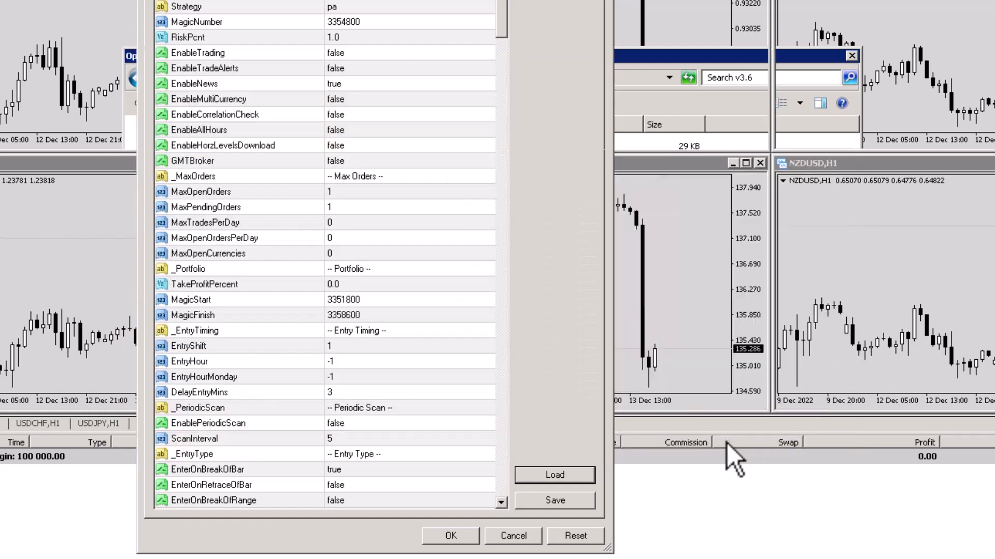
Step: Set EnableTrading to true for the EURUSD expert and apply the settings
click(367, 54)
click(486, 53)
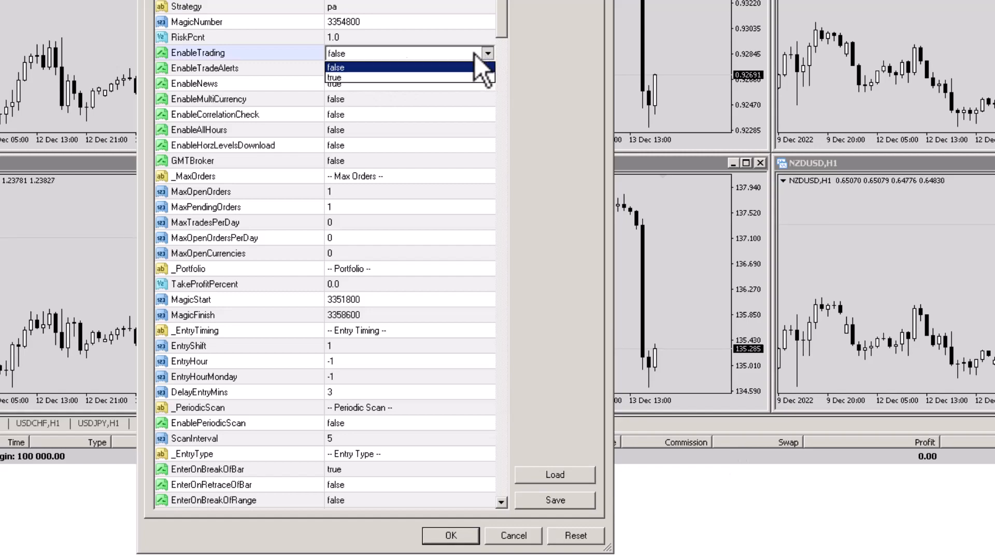
click(369, 80)
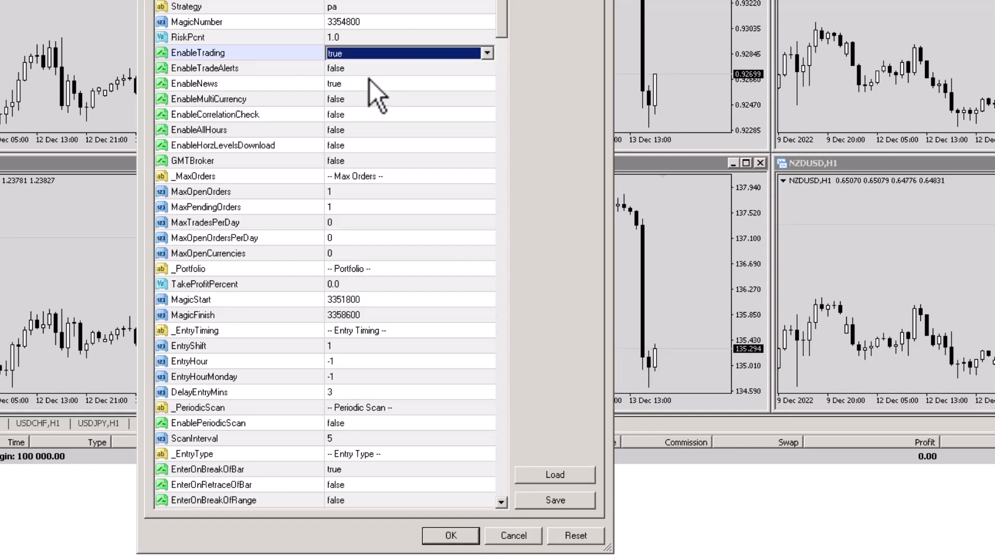
click(463, 535)
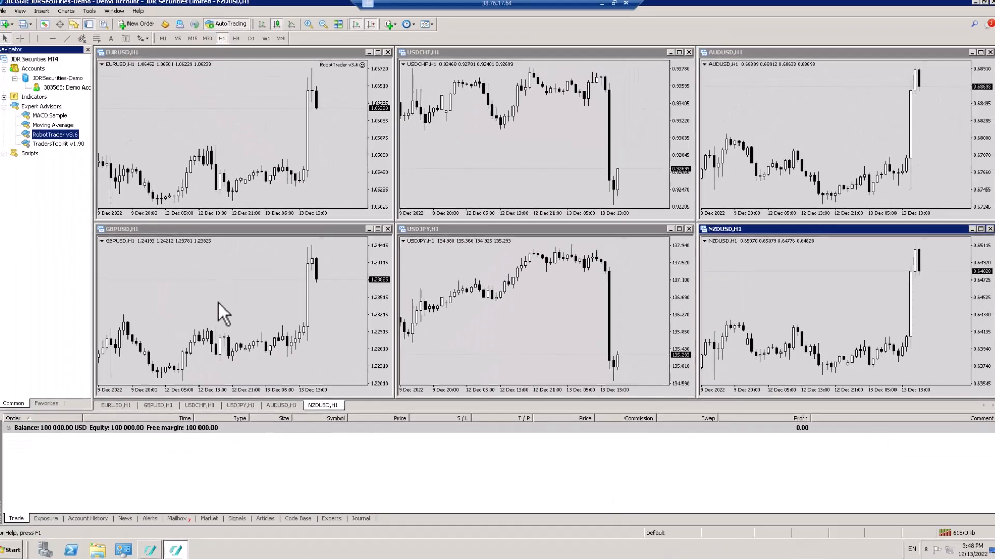
Step: Attach the RobotTrader v3.6 expert to the GBPUSD chart and load the pa-gbpusd-h1.set preset from the v3.6 folder
click(88, 254)
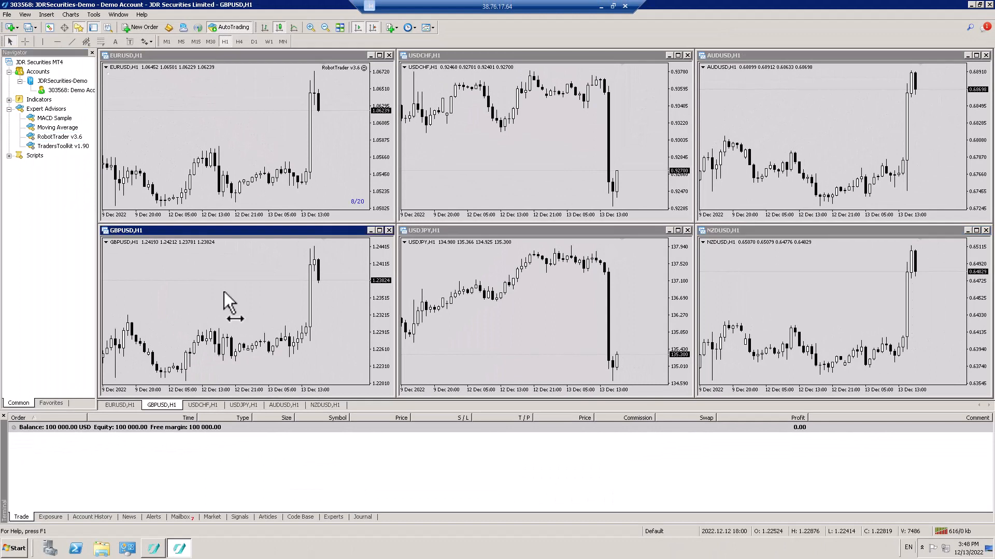
click(39, 138)
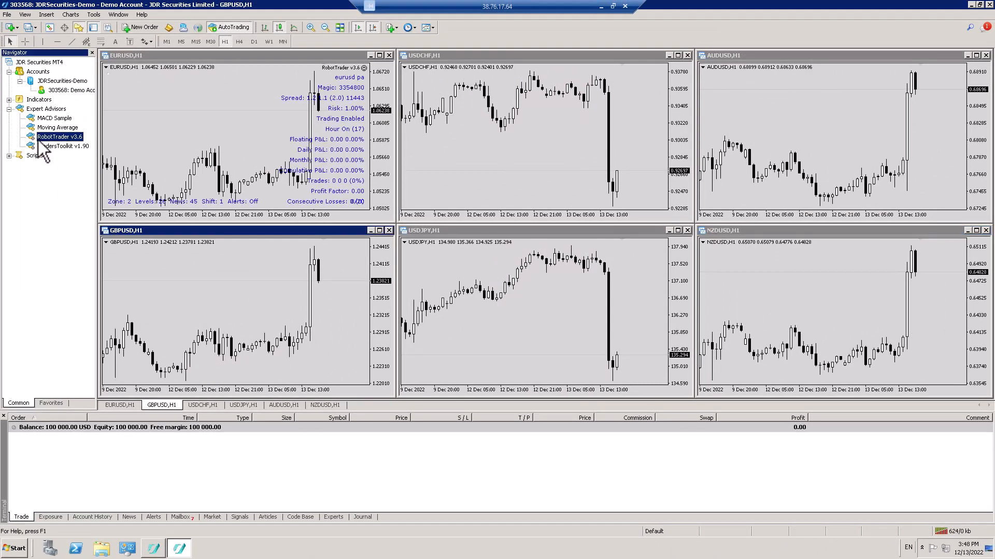
drag(35, 139, 200, 288)
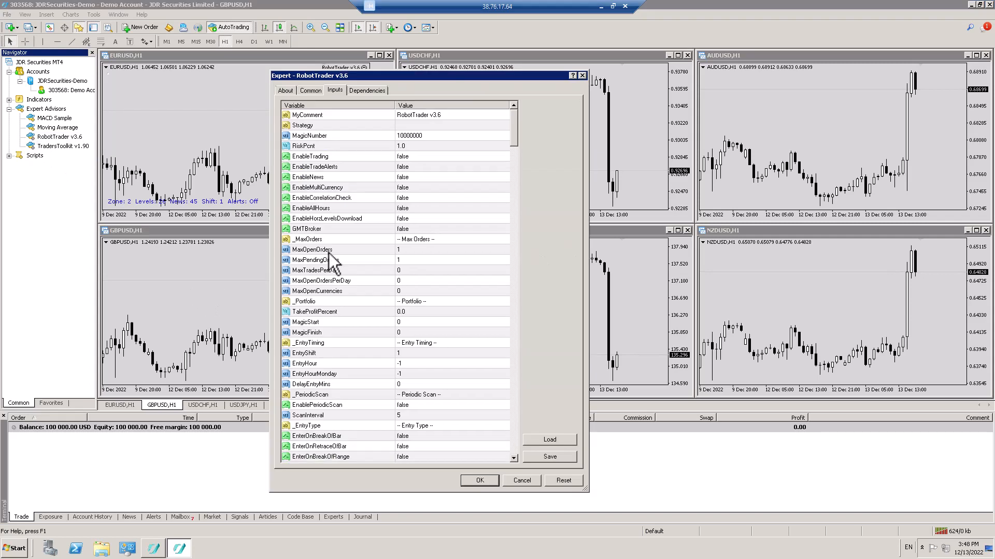
click(564, 439)
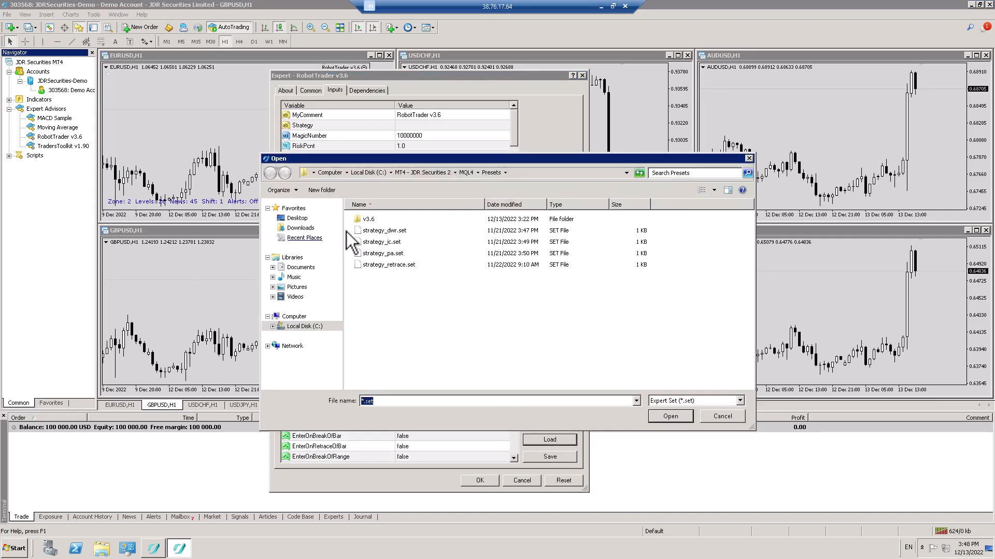
double_click(368, 220)
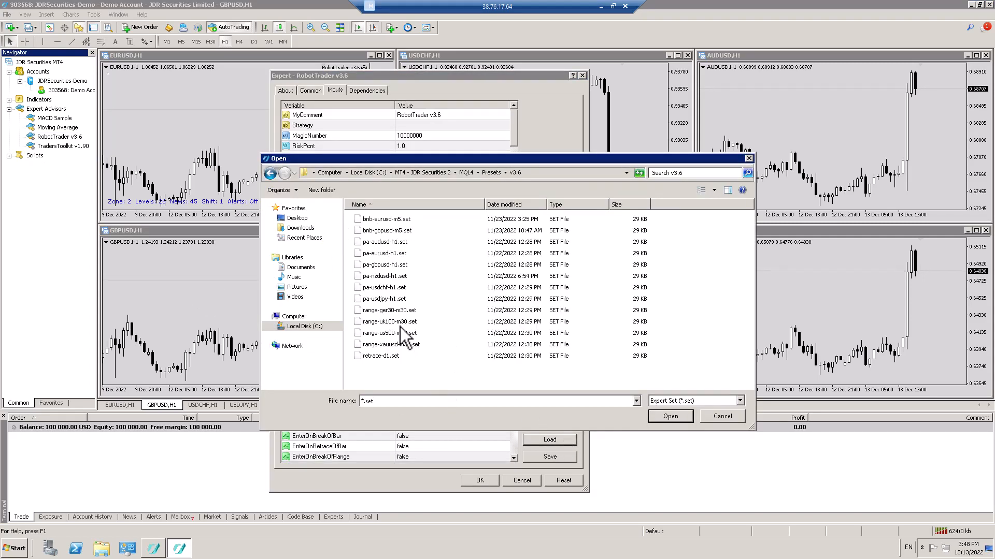
click(384, 267)
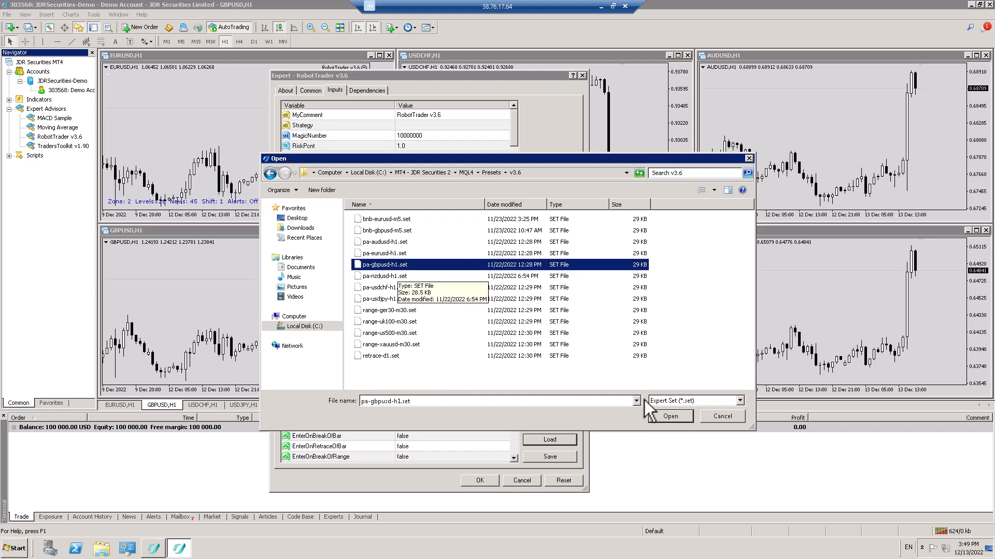
click(669, 417)
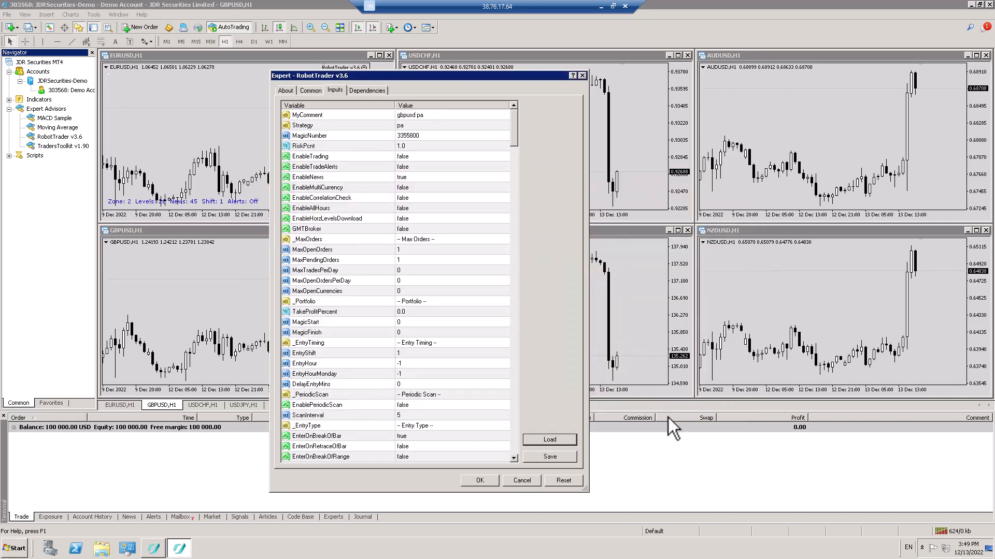
Step: Set EnableTrading to true for the GBPUSD expert and apply the settings
click(424, 155)
click(503, 156)
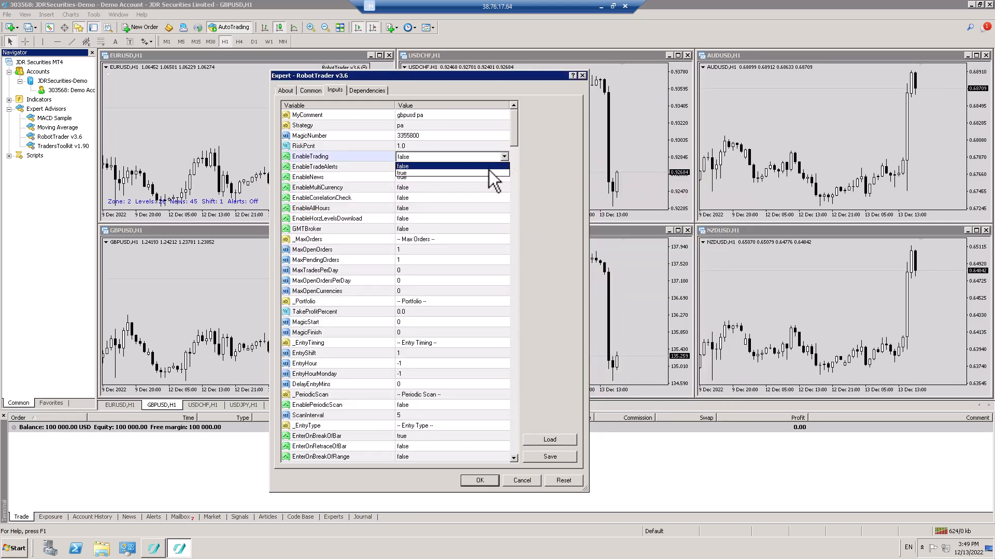
click(489, 172)
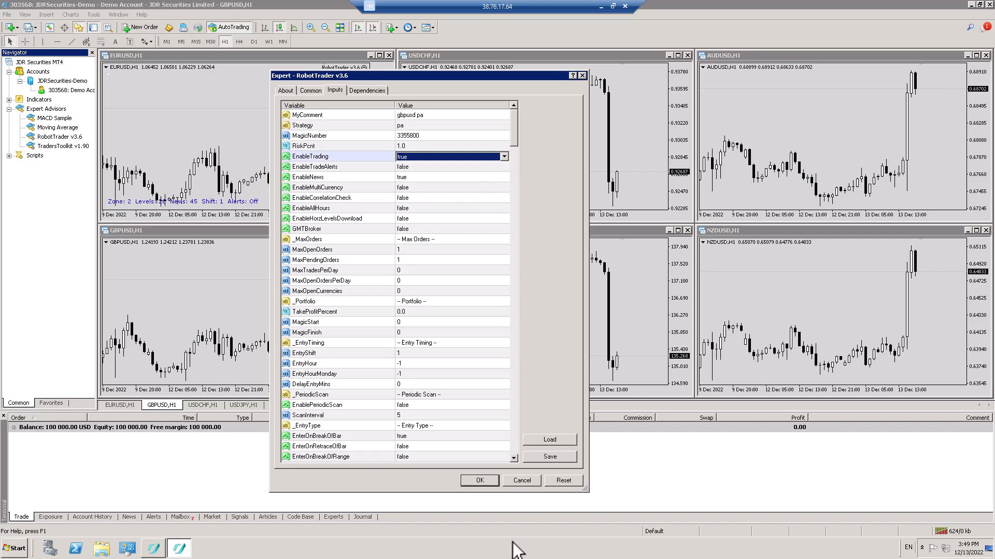
click(485, 483)
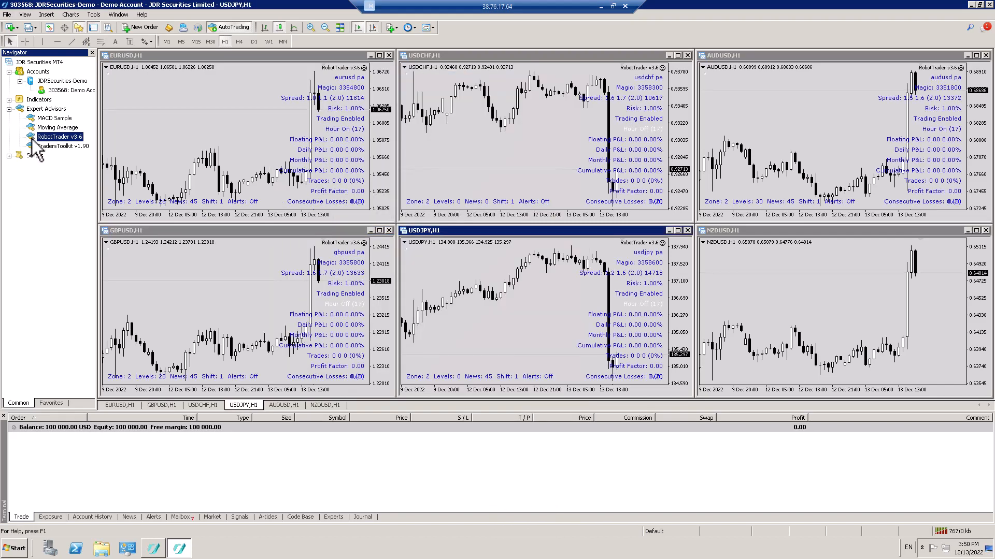
Step: Attach the RobotTrader v3.6 expert to the NZDUSD chart and load the pa-nzdusd-h1.set preset from the v3.6 folder
drag(33, 140, 765, 292)
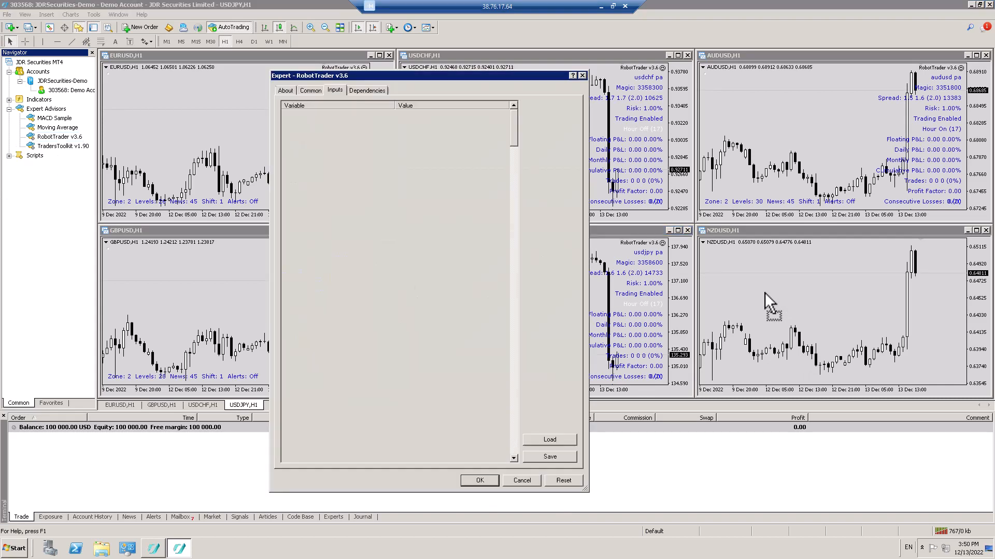
click(551, 438)
double_click(370, 219)
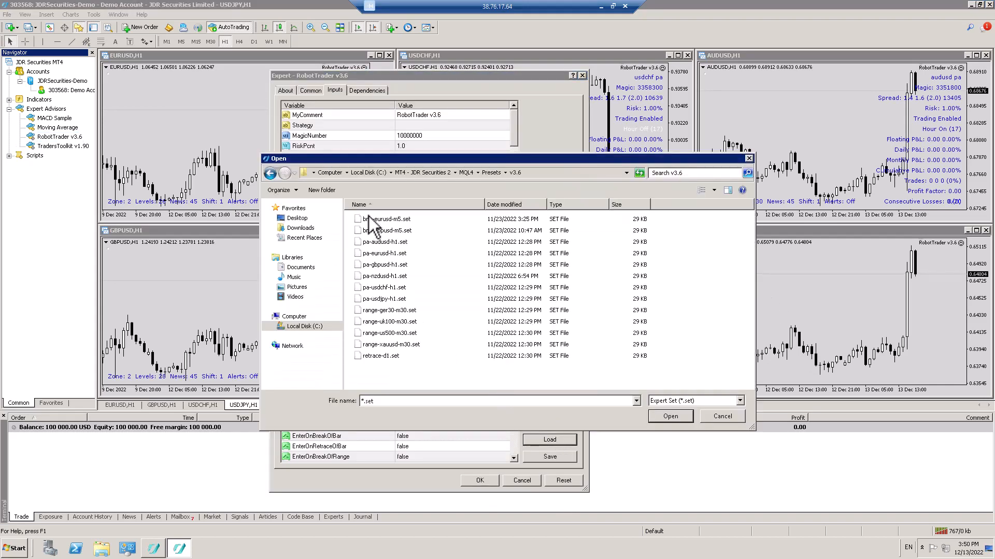
double_click(378, 276)
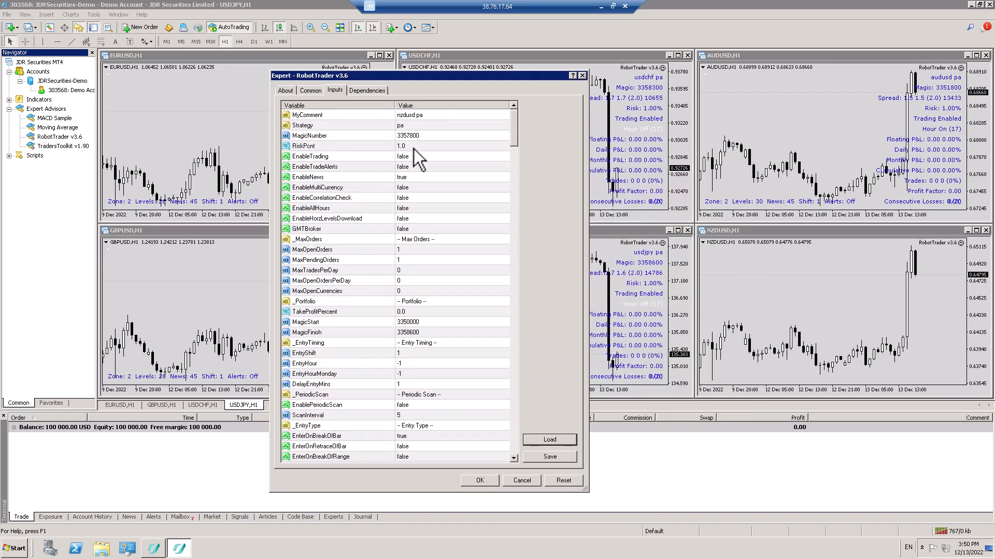
Step: Set EnableTrading to true for the NZDUSD expert and apply the settings
click(417, 154)
click(504, 156)
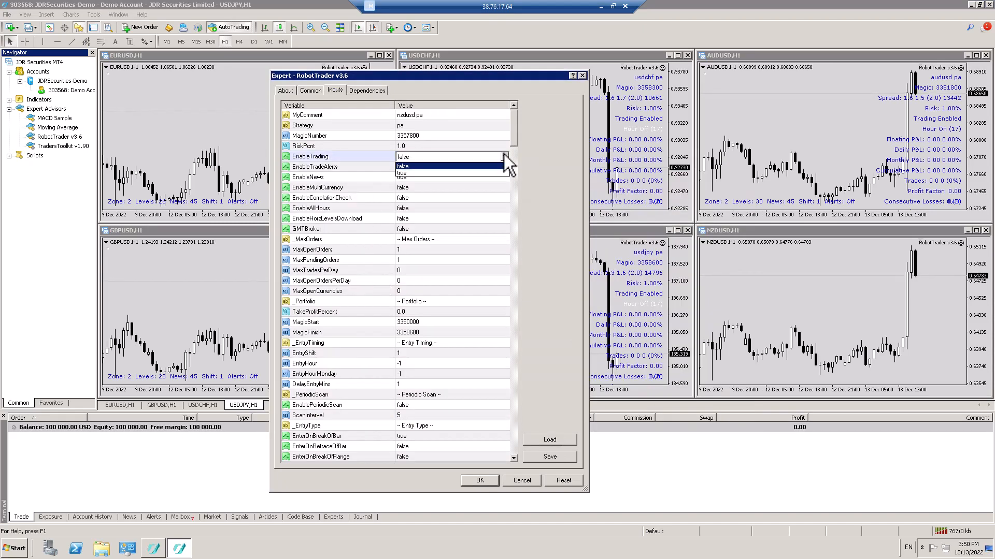
click(471, 173)
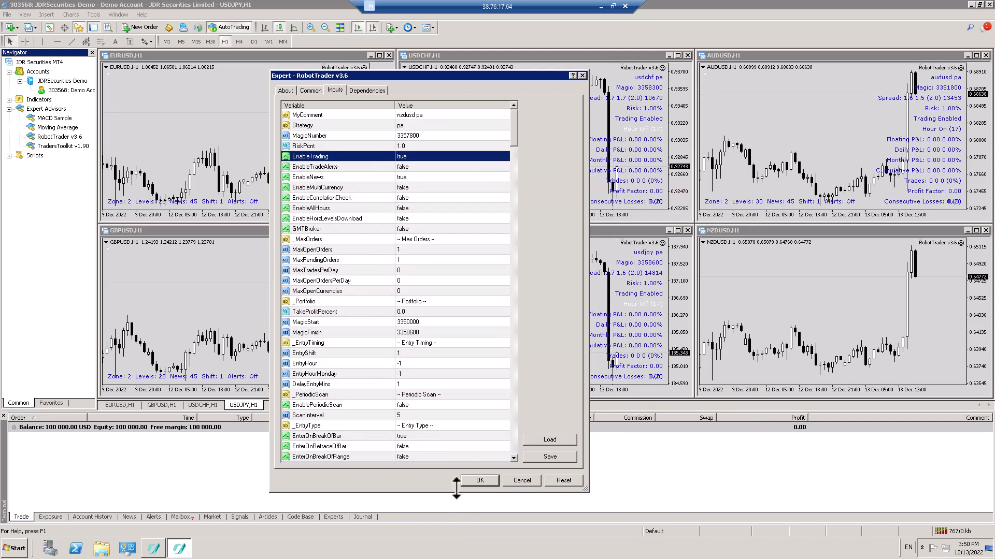
click(473, 483)
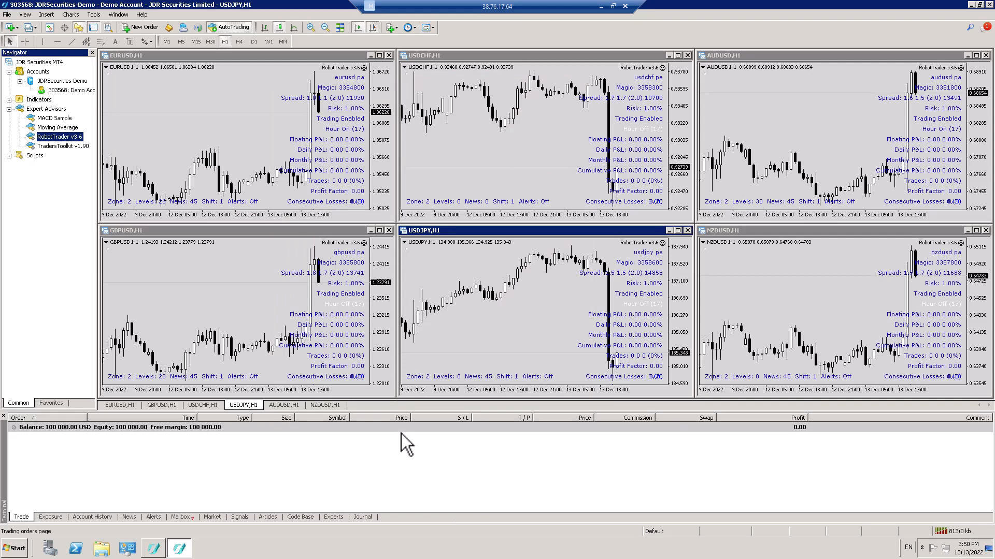
Step: Close the Navigator and retile the six currency charts across the full window width
click(92, 52)
click(118, 15)
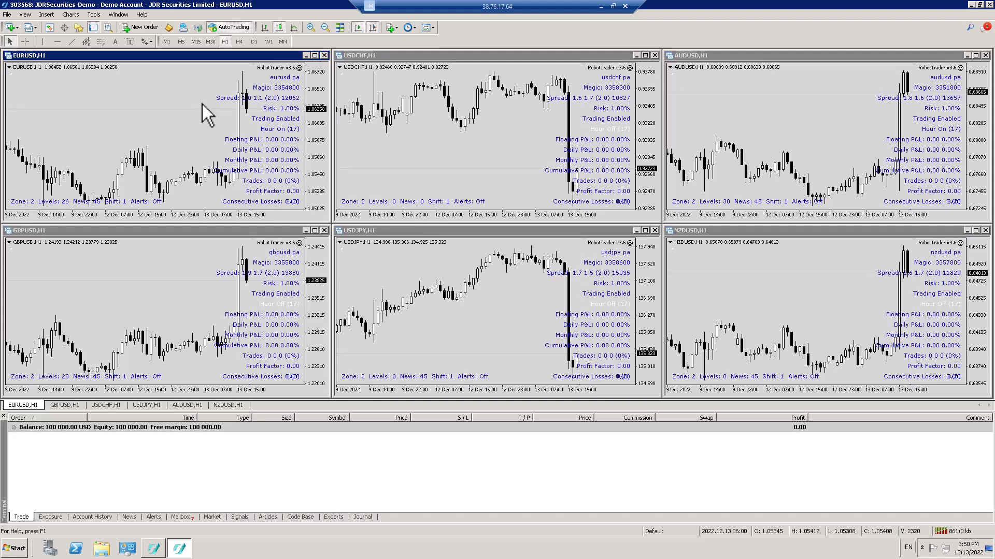
Step: Set the portfolio TakeProfitPercent to 2.0 in the EURUSD expert's inputs and apply the settings
click(299, 68)
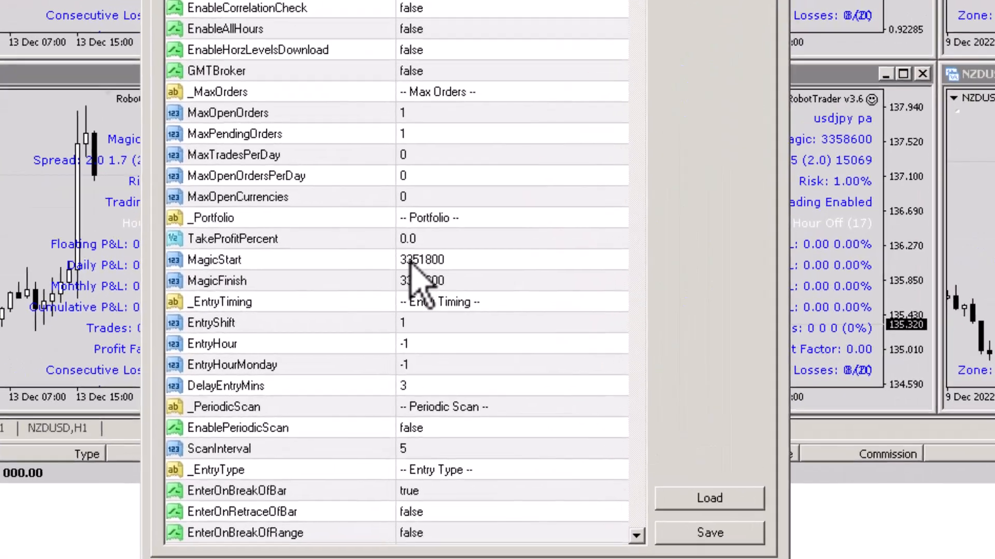
click(410, 260)
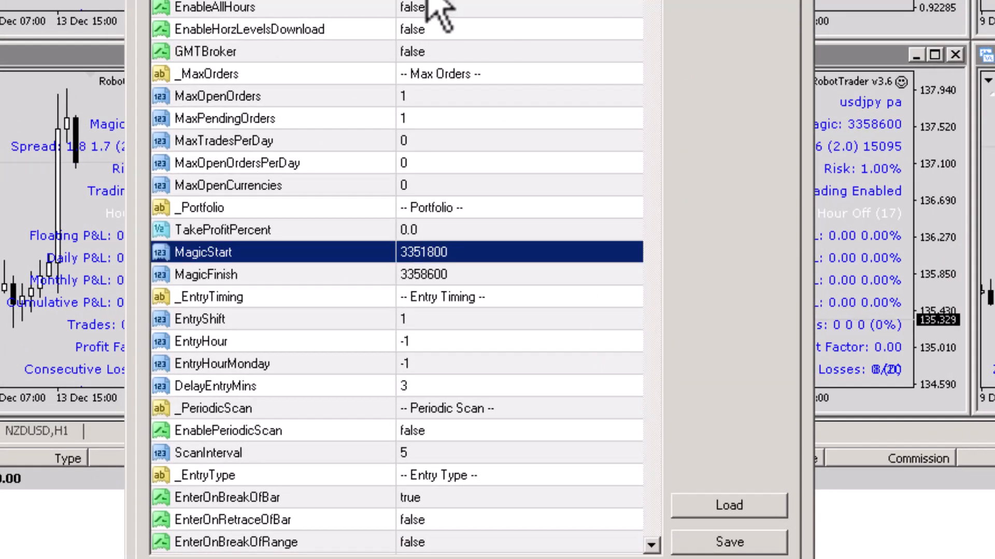
double_click(472, 230)
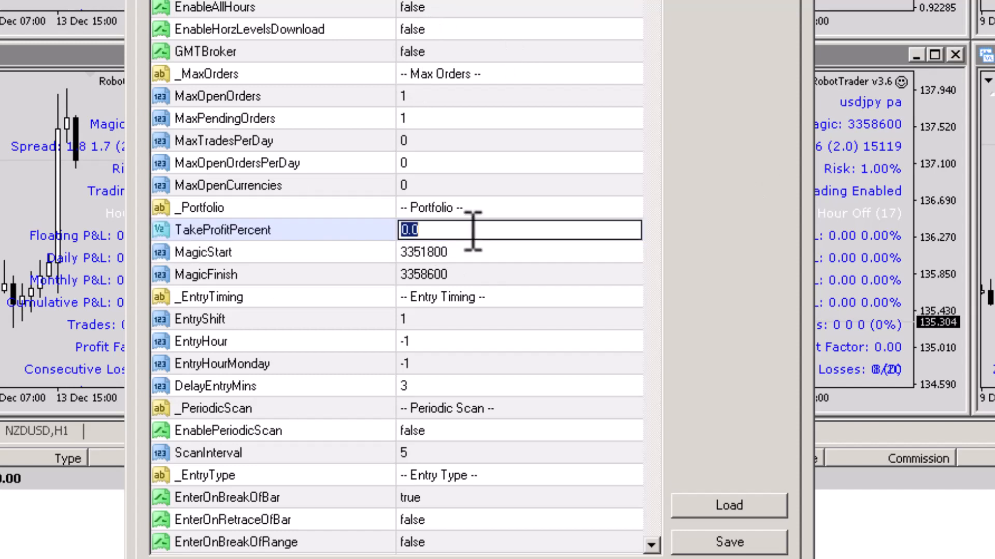
text(2)
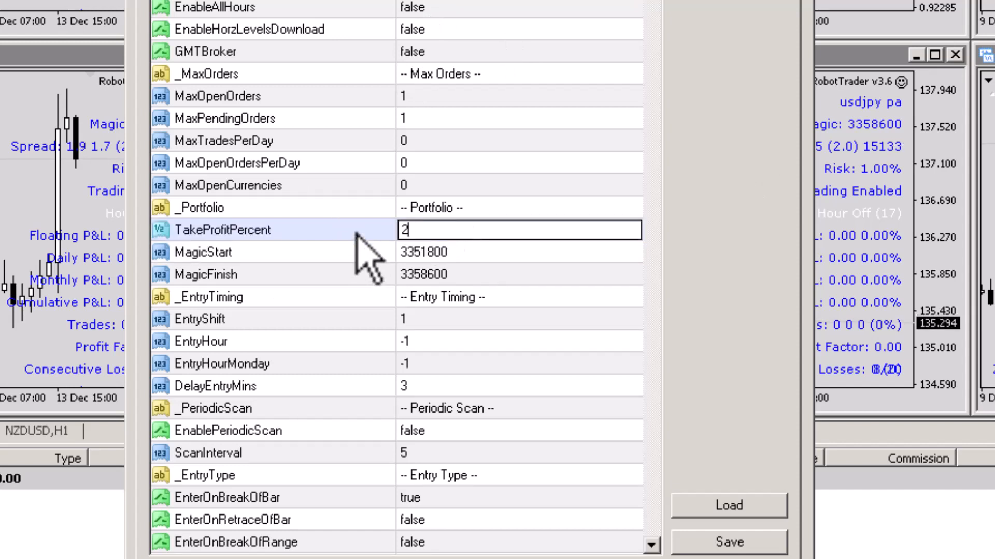
key(Return)
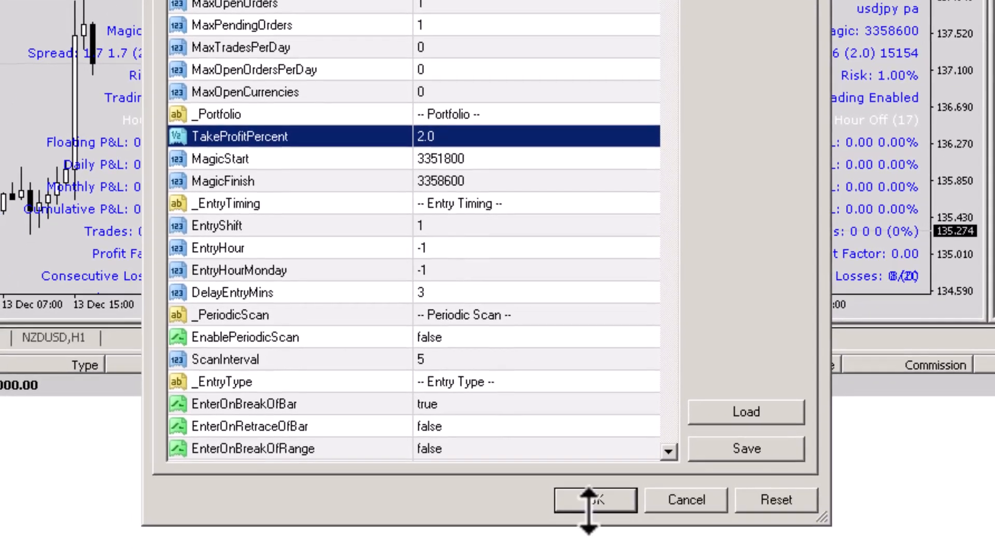
click(577, 558)
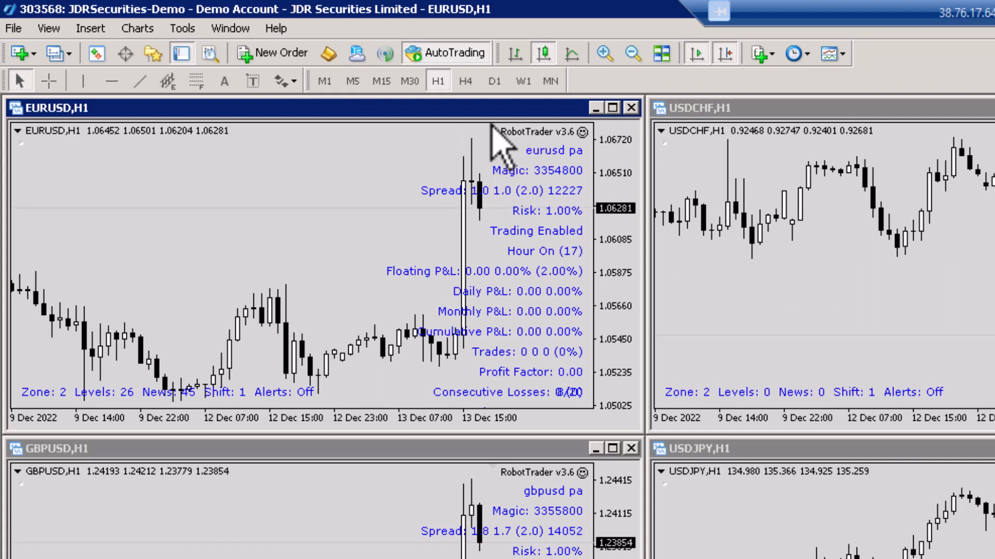
Step: Shift the candles on all six charts away from the price scale to clear the expert's information text, finishing with EURUSD active
mouse_move(488, 123)
mouse_down()
mouse_move(388, 122)
mouse_move(302, 142)
mouse_up()
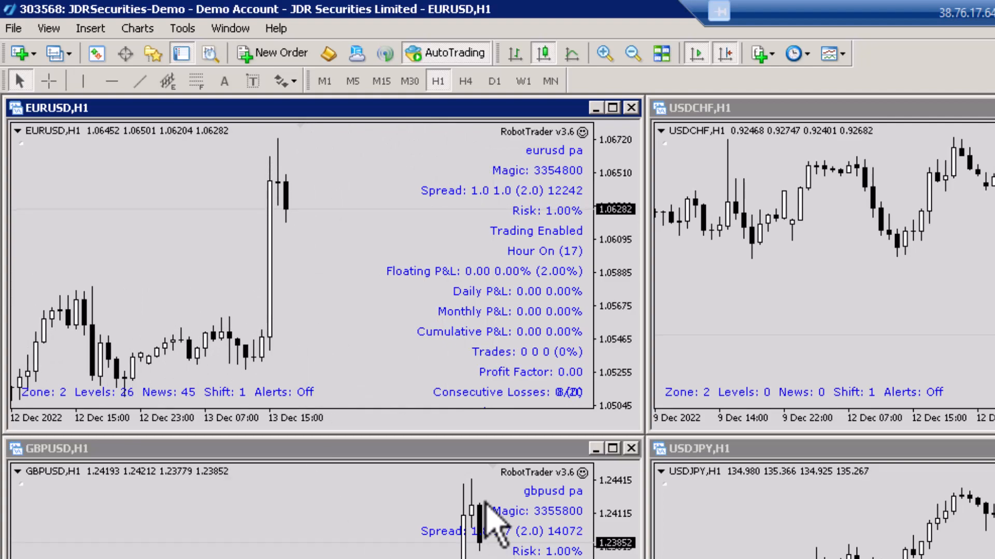
click(495, 487)
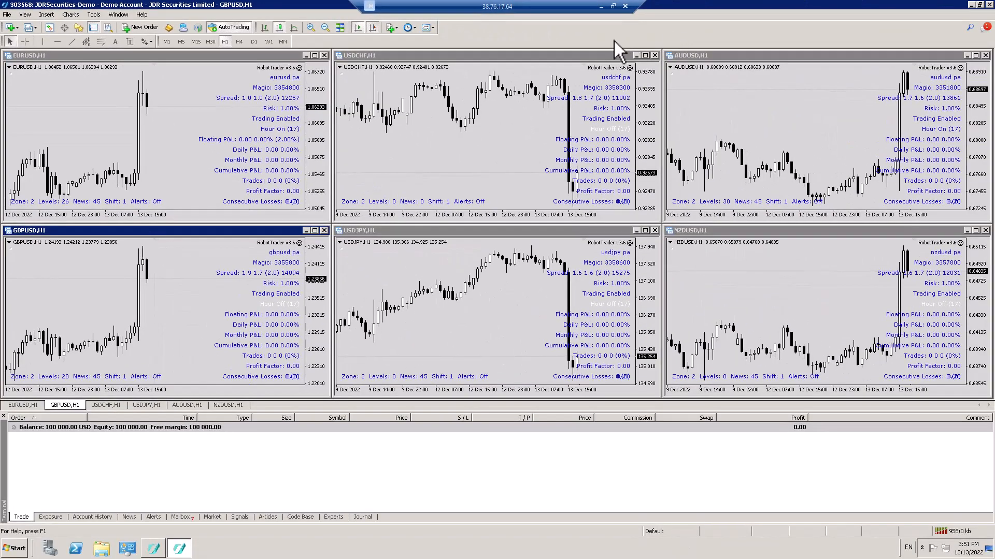
drag(591, 73, 502, 73)
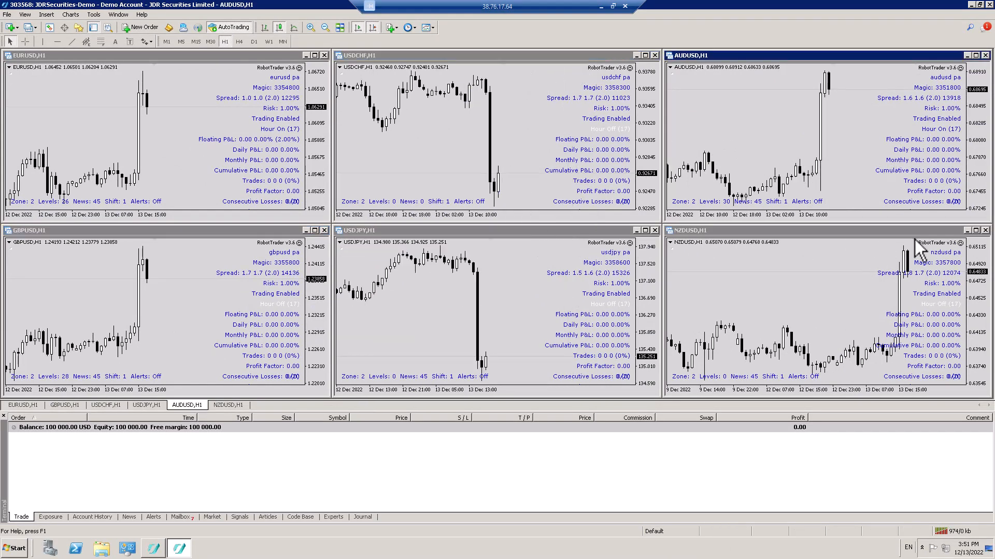
drag(914, 239, 832, 245)
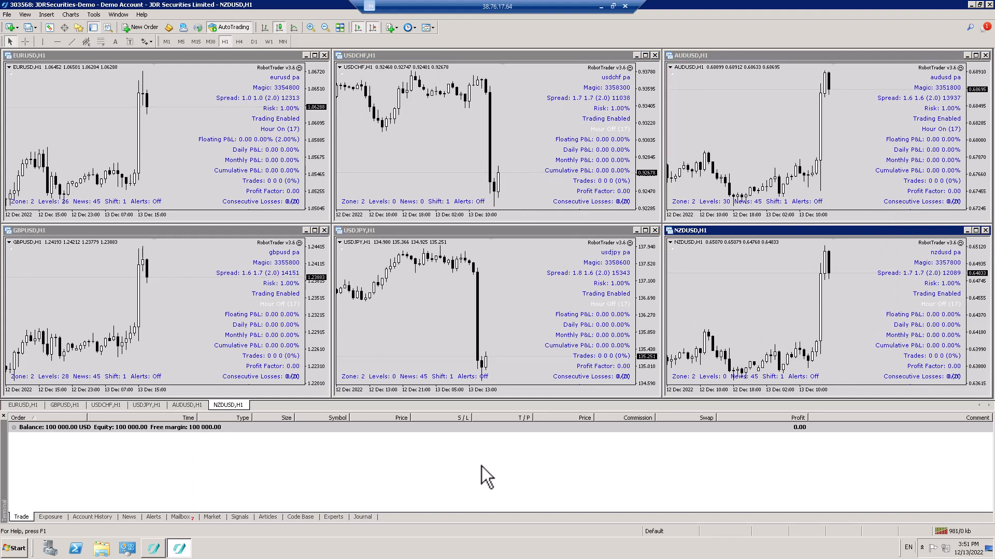
click(126, 143)
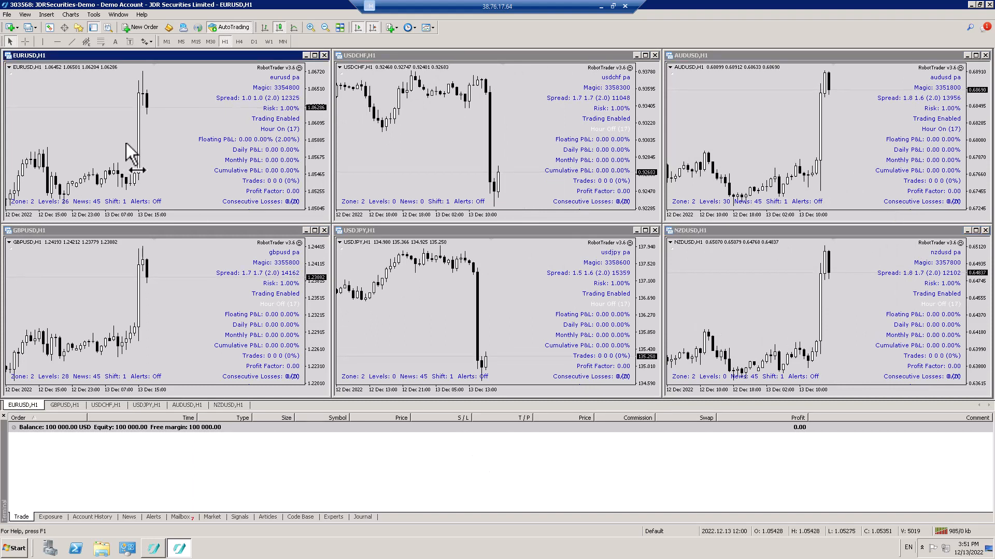
Step: Review the daily retracement terminal and the six-chart H1 terminal in turn, leaving both minimised to the desktop
click(971, 5)
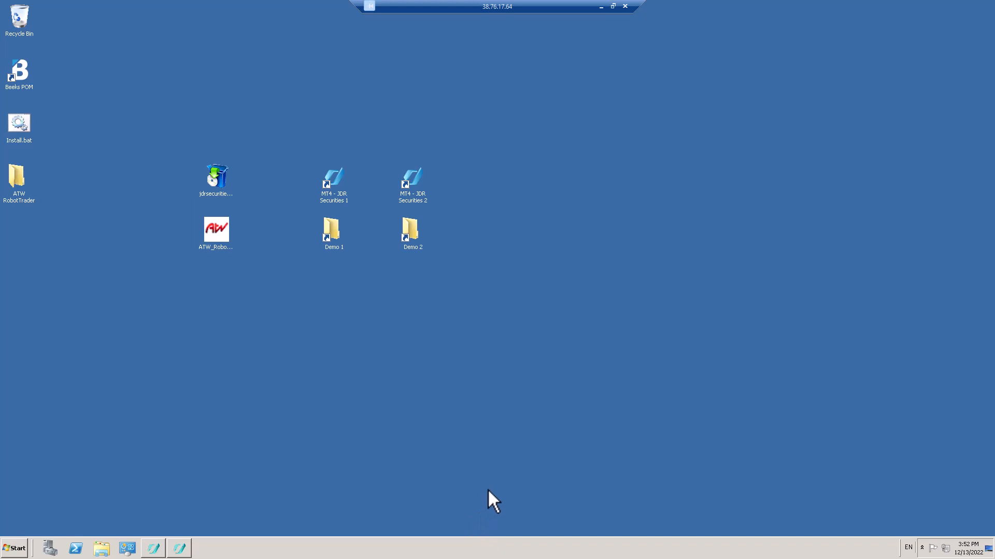
click(151, 551)
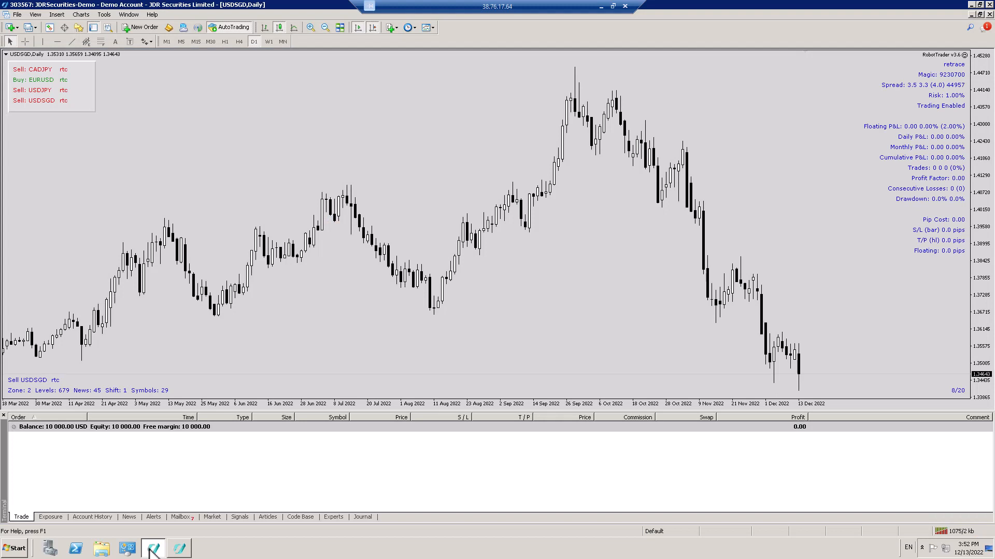
click(155, 551)
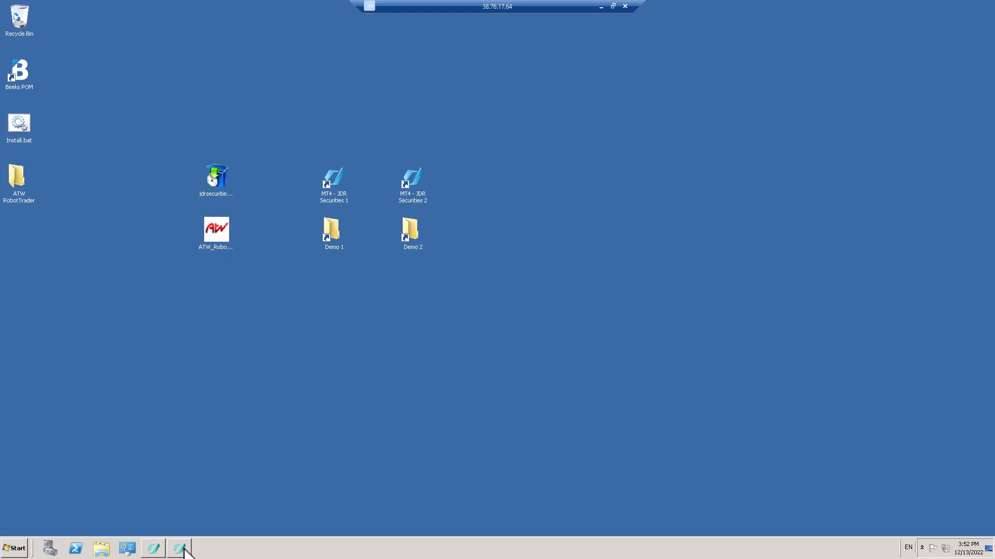
click(179, 550)
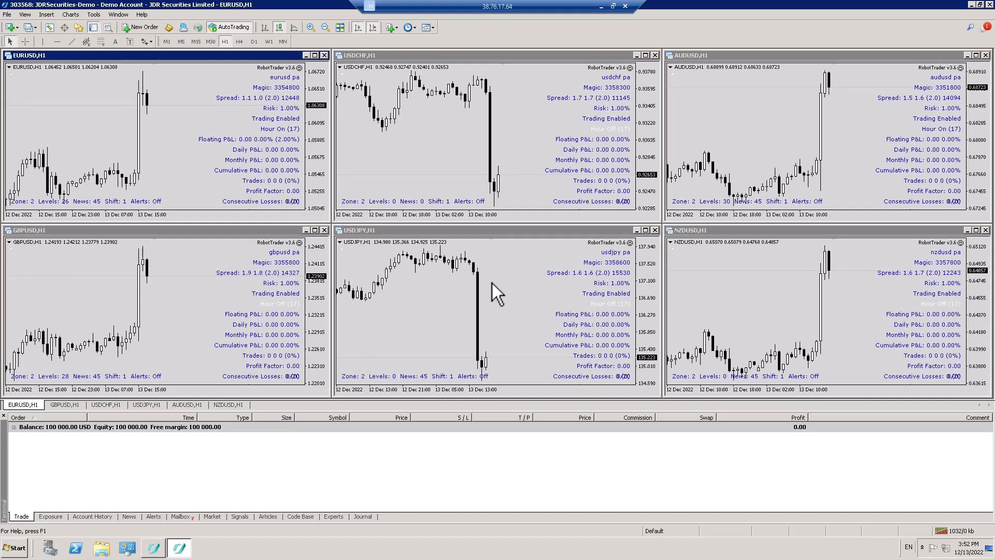
click(970, 4)
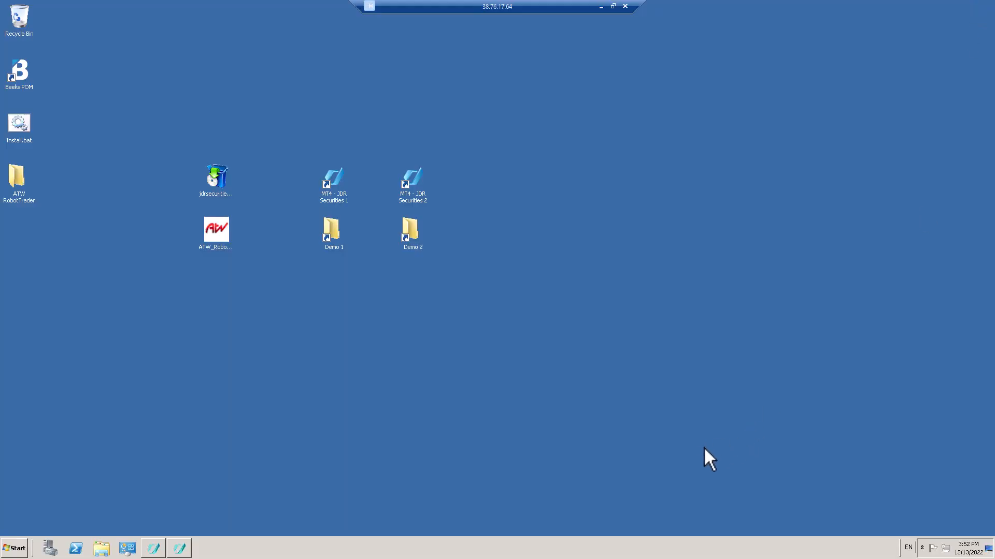